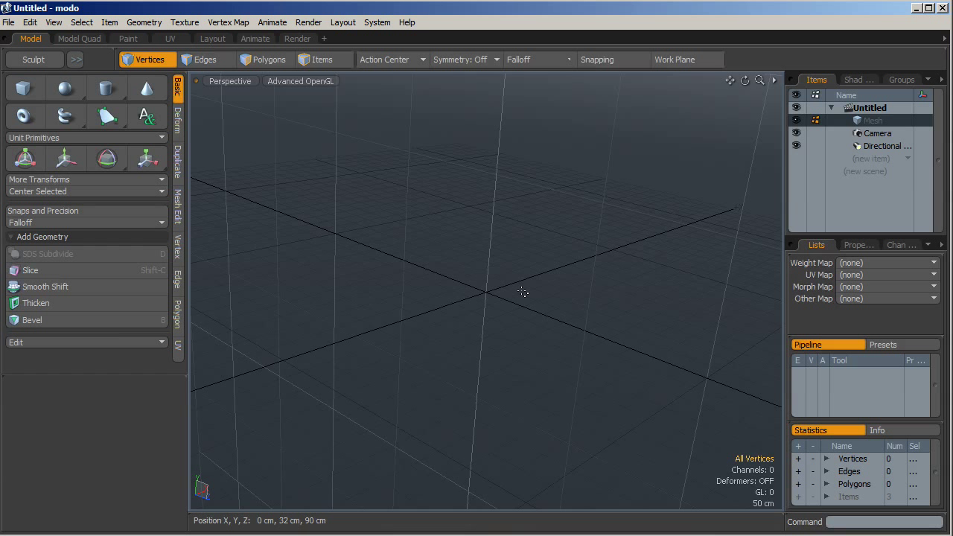
# - Set the action center to Pivot
pyautogui.click(387, 59)
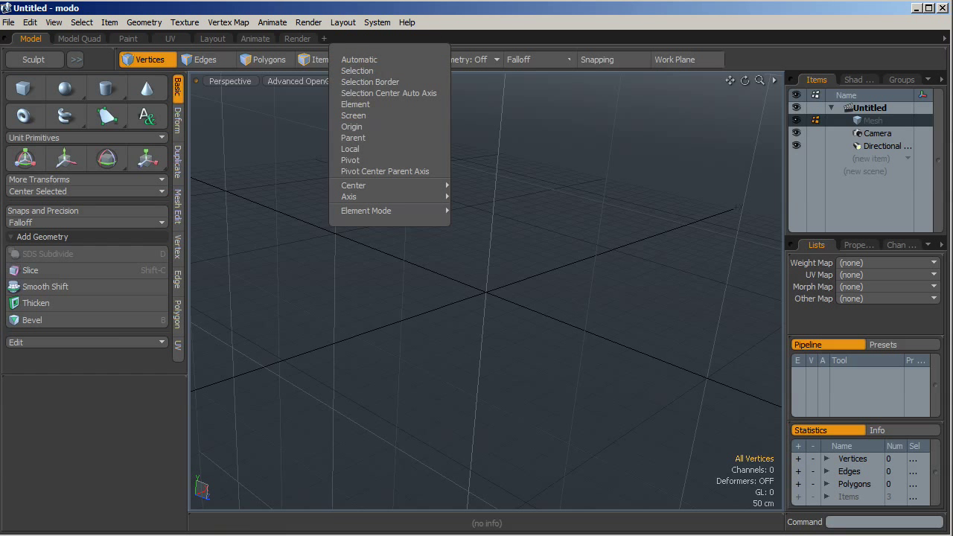
pyautogui.click(407, 55)
pyautogui.click(392, 154)
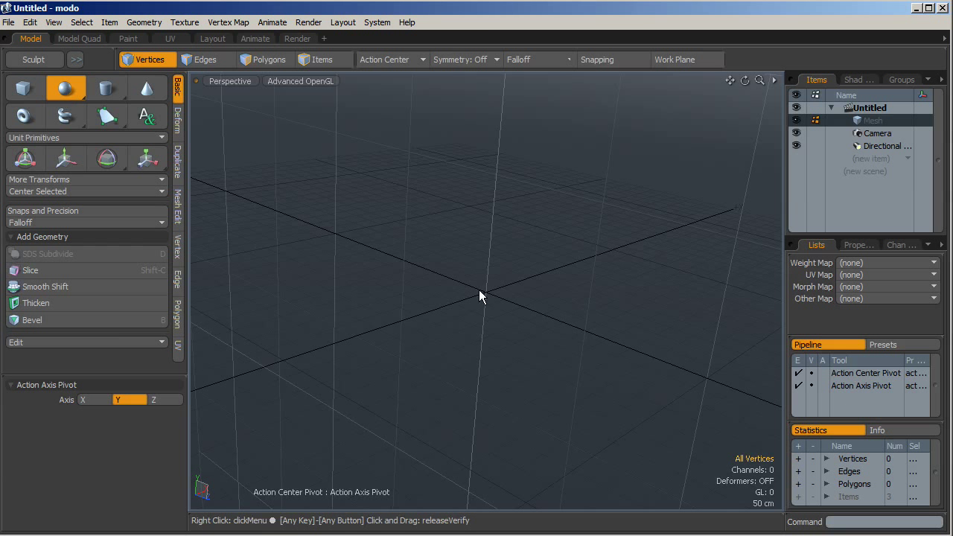
# - Activate the sphere primitive in the four-view Model Quad layout and widen both side panels
pyautogui.click(76, 90)
pyautogui.click(80, 39)
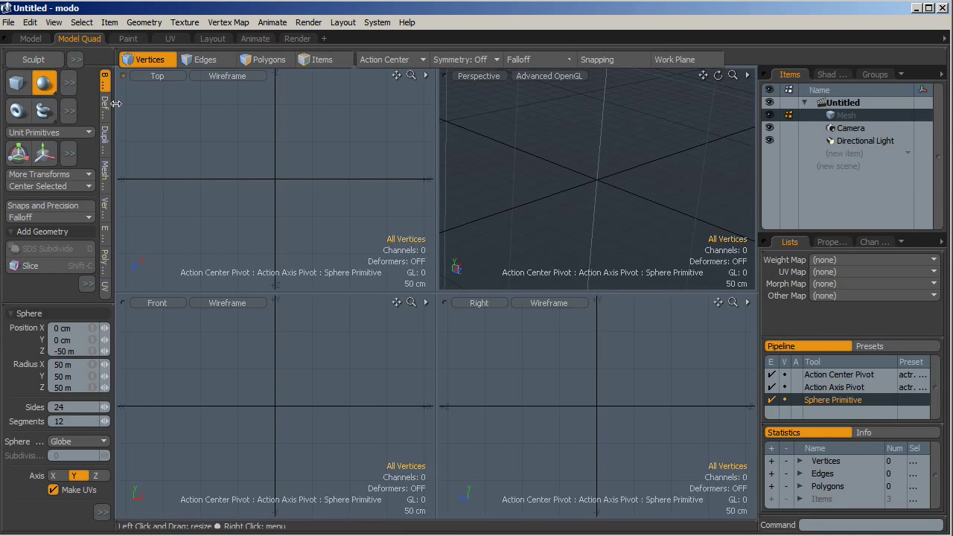
pyautogui.moveTo(185, 112); pyautogui.dragTo(192, 111)
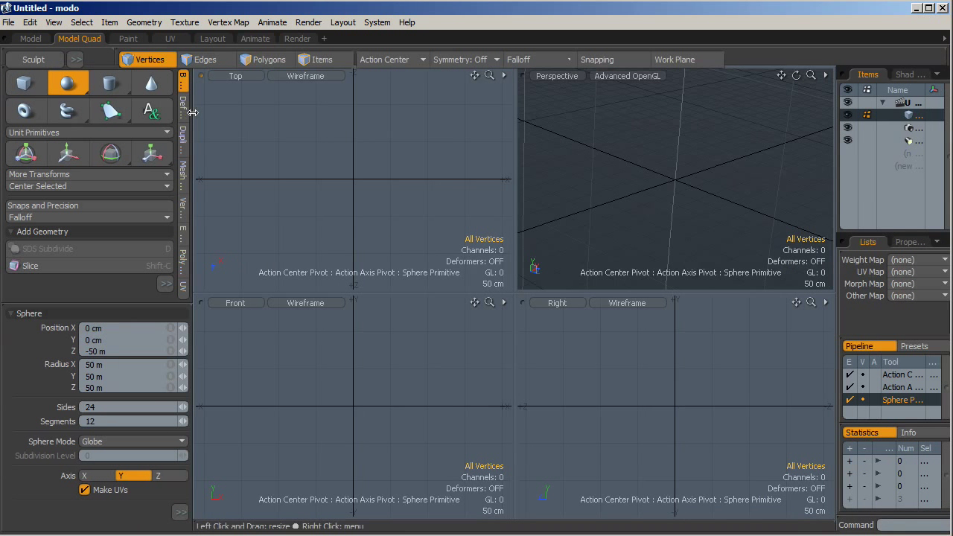
pyautogui.moveTo(837, 220); pyautogui.dragTo(806, 220)
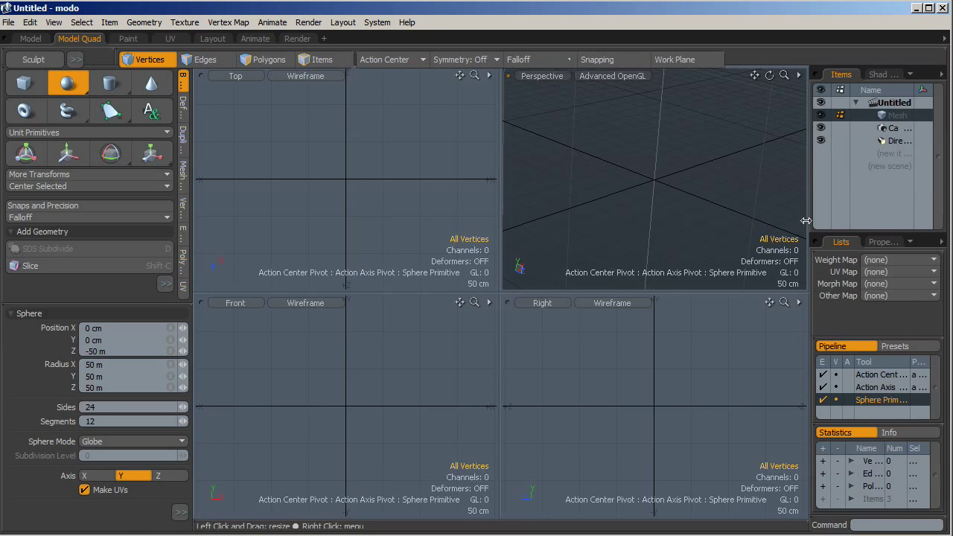
# - Enable grid snapping and draw a sphere with 1 m radius on all axes, centred at X -1 m, Y 1 m, Z 0
pyautogui.click(626, 58)
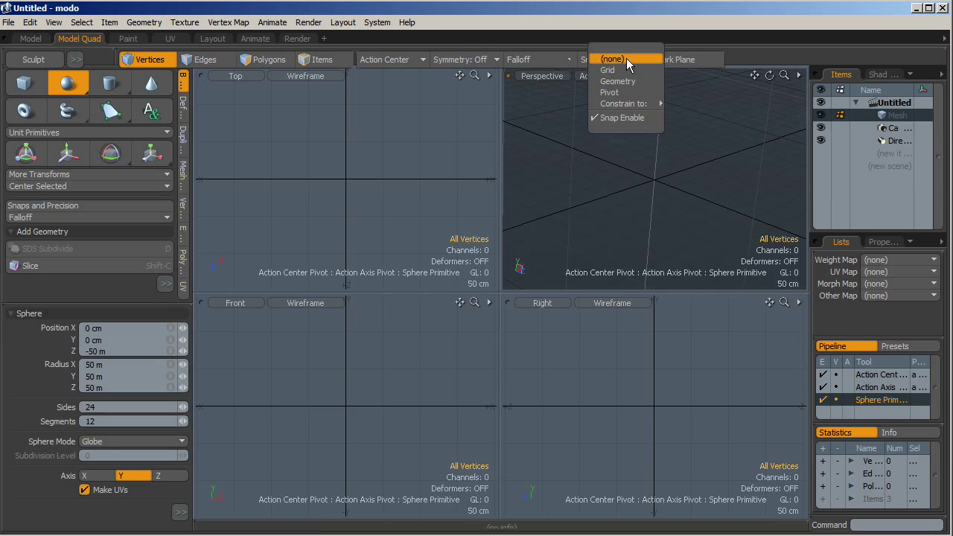
pyautogui.click(630, 71)
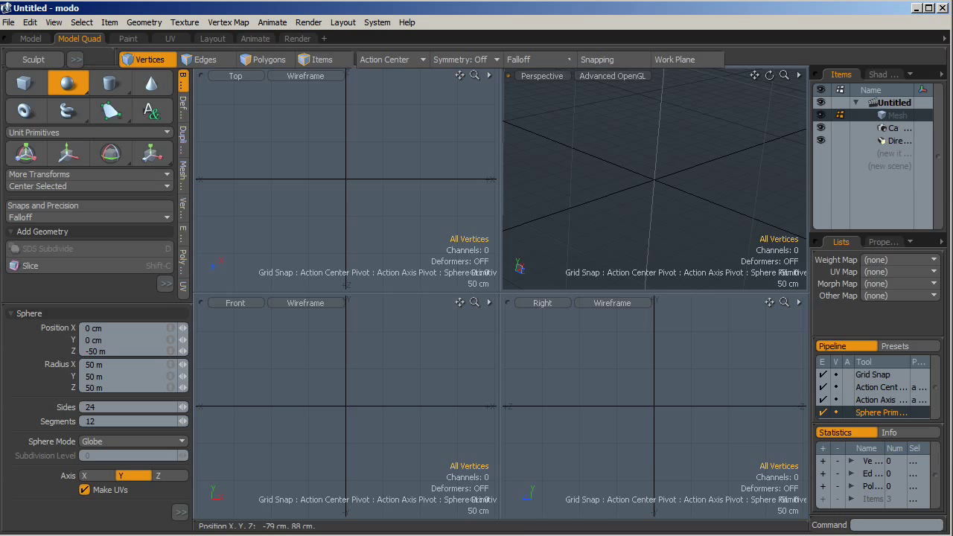
pyautogui.moveTo(346, 406); pyautogui.dragTo(286, 340)
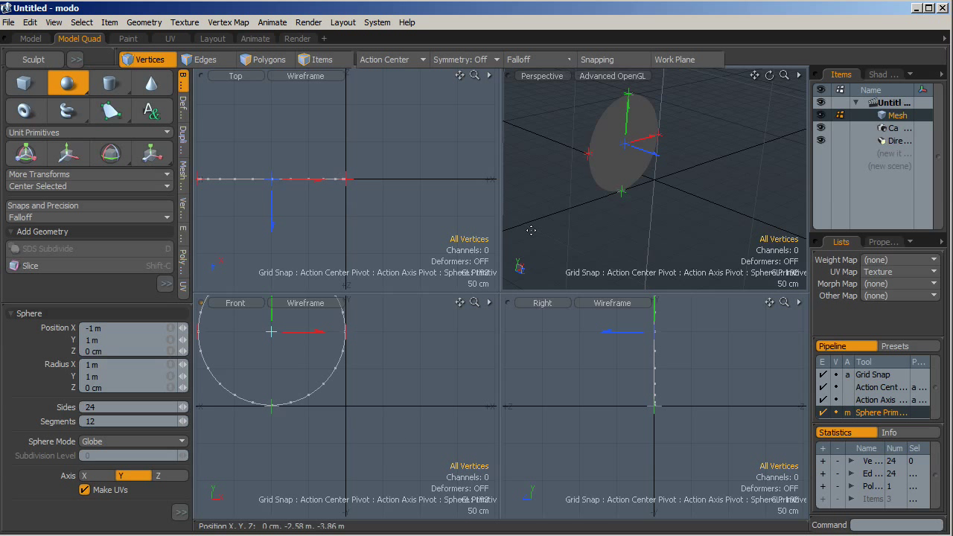
pyautogui.moveTo(645, 177); pyautogui.dragTo(701, 198)
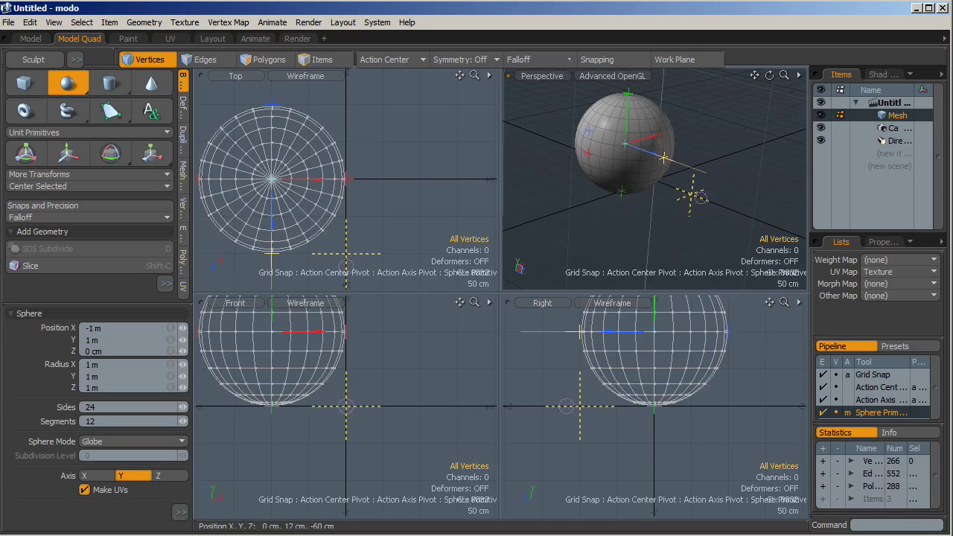
pyautogui.click(68, 83)
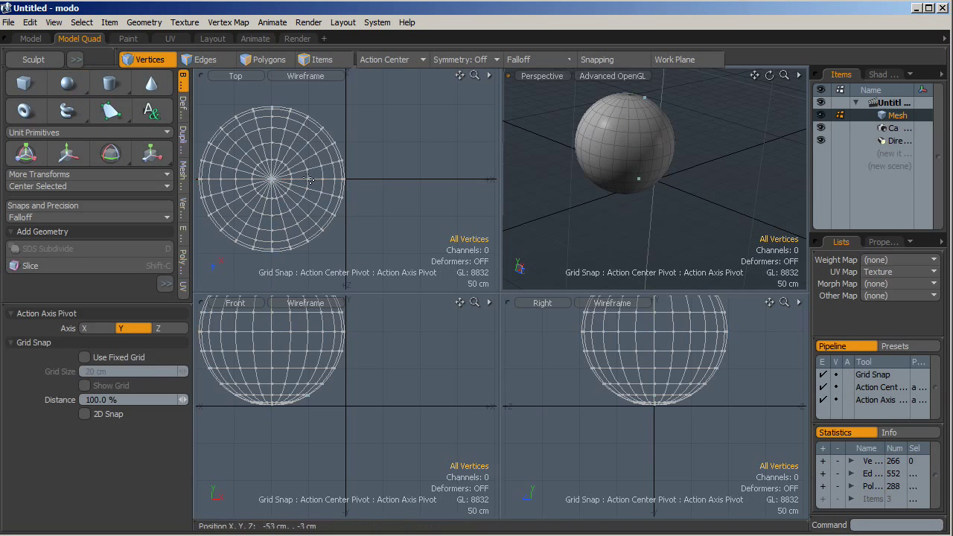
# - Try to move the sphere 1 m along the X axis
pyautogui.click(68, 152)
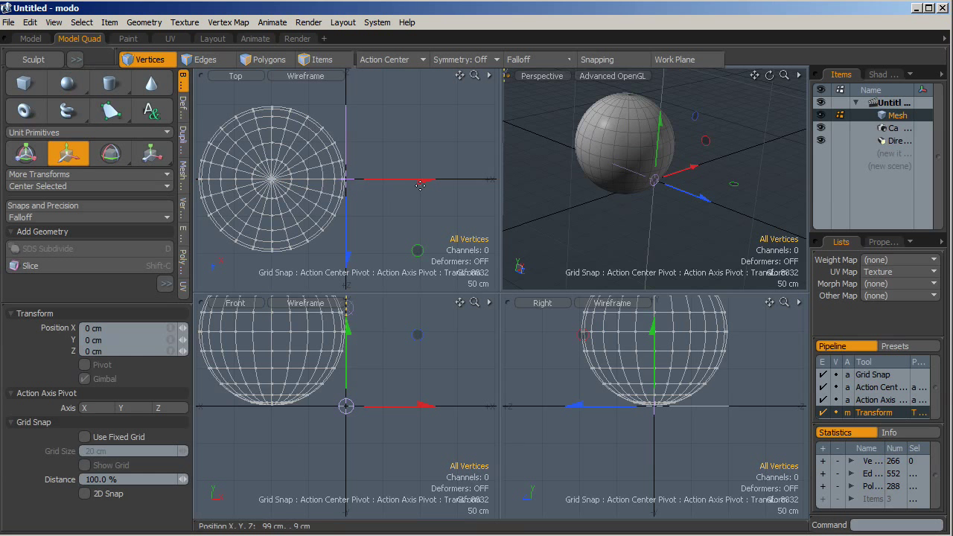
pyautogui.moveTo(416, 180); pyautogui.dragTo(491, 180)
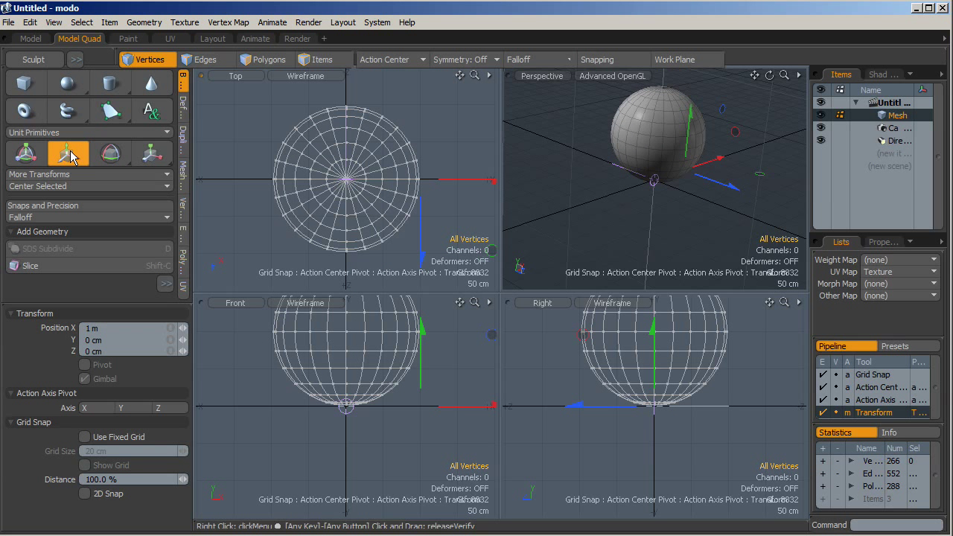
# - Widen the item list and rename the mesh item as Sphere
pyautogui.moveTo(810, 187); pyautogui.dragTo(784, 187)
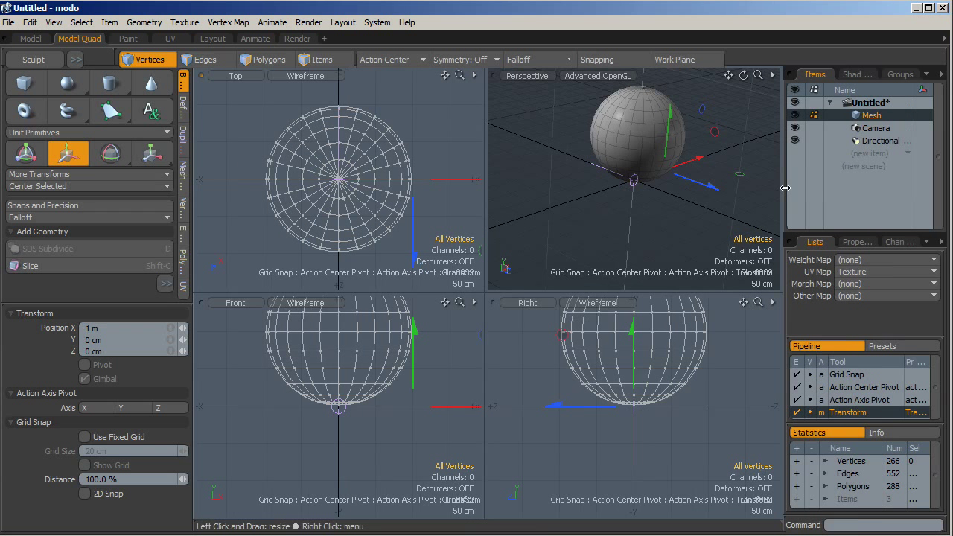
pyautogui.doubleClick(872, 115)
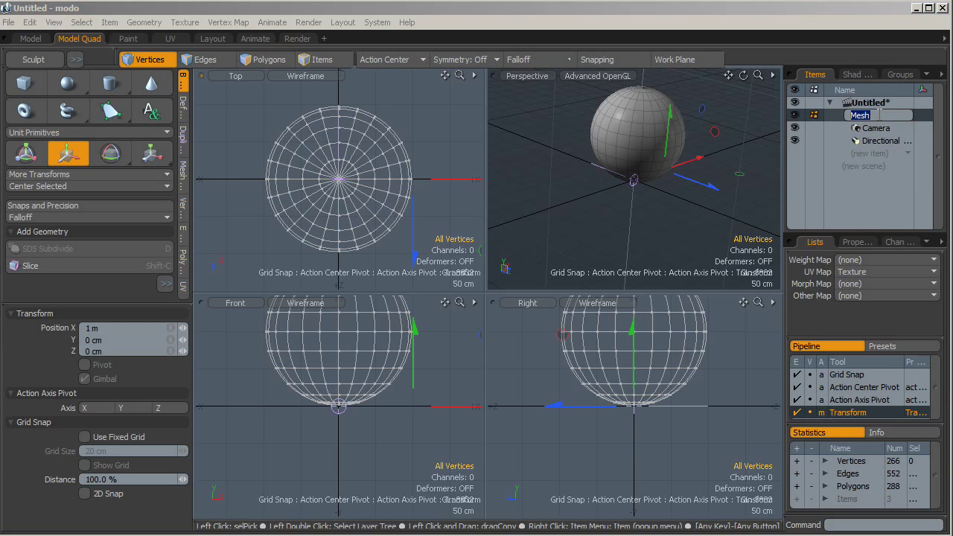
pyautogui.write('Sphere')
pyautogui.press('Return')
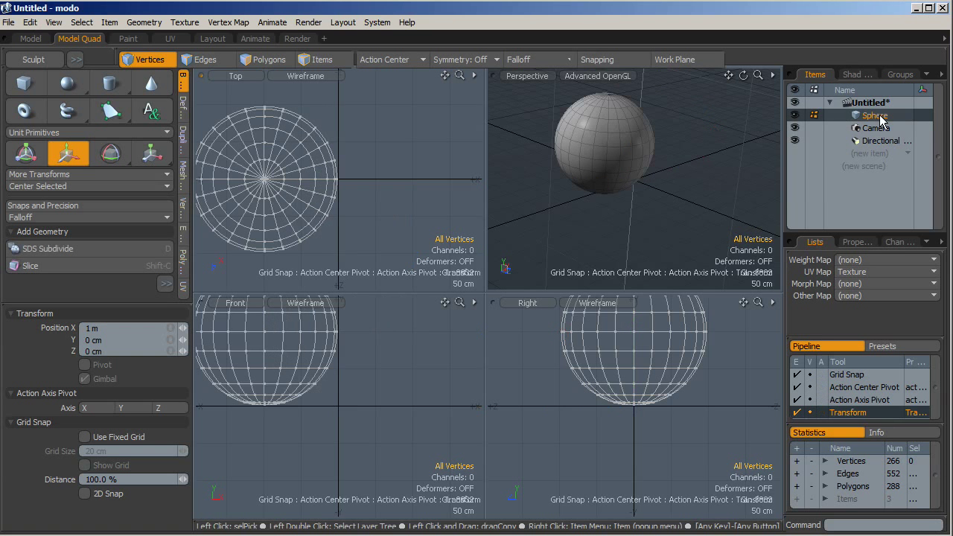
# - Move the sphere's geometry 1 m along X so it is centred over the world origin
pyautogui.click(71, 157)
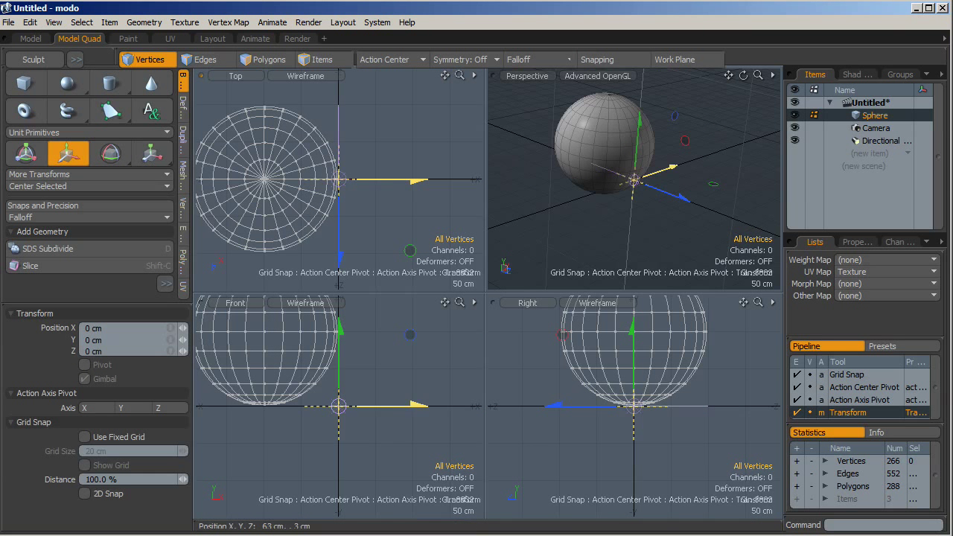
pyautogui.moveTo(365, 182); pyautogui.dragTo(436, 183)
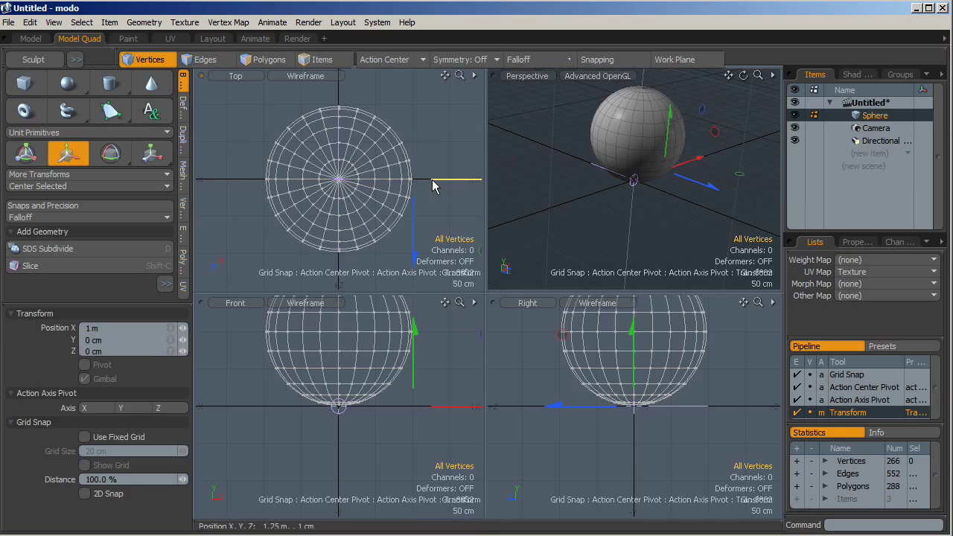
pyautogui.click(85, 158)
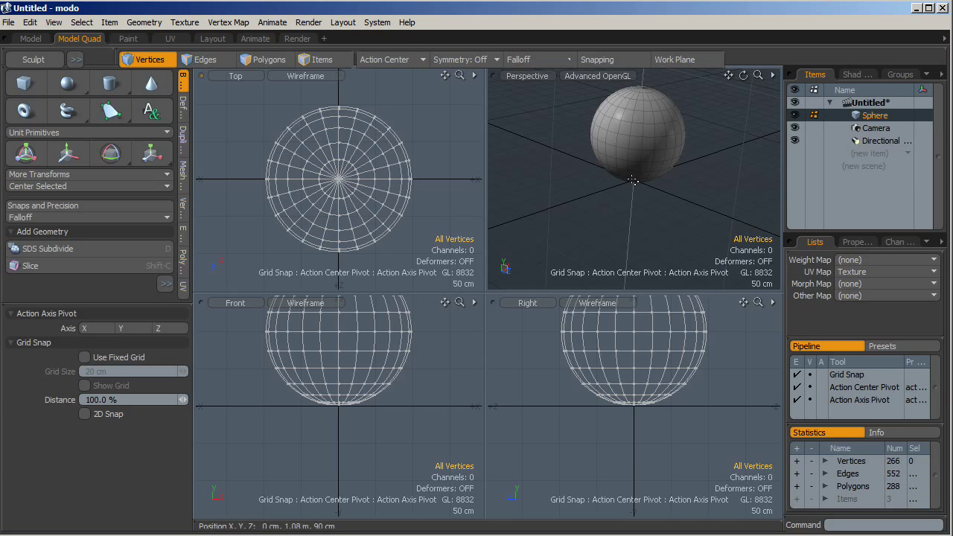
pyautogui.press('a')
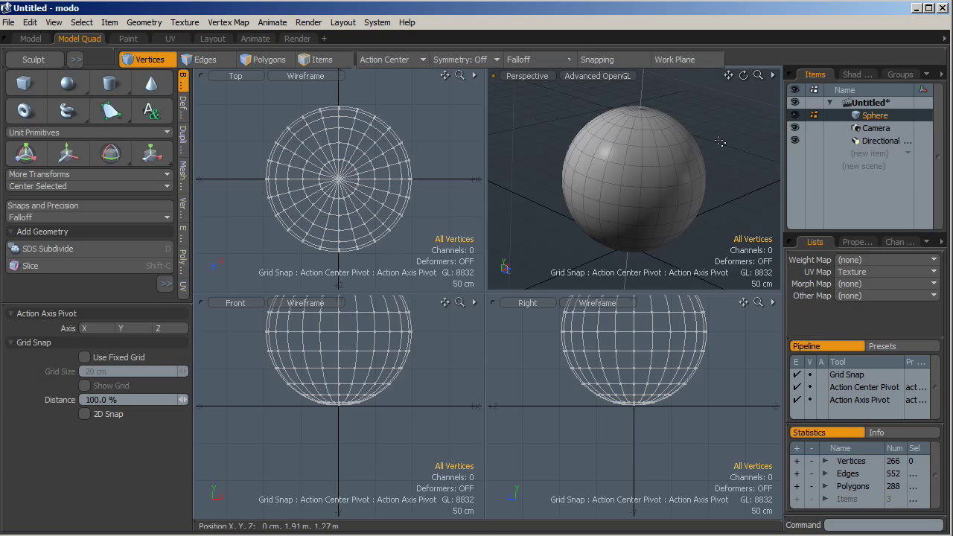
# - Assign a new material group named "Sphere material" to the sphere
pyautogui.click(184, 23)
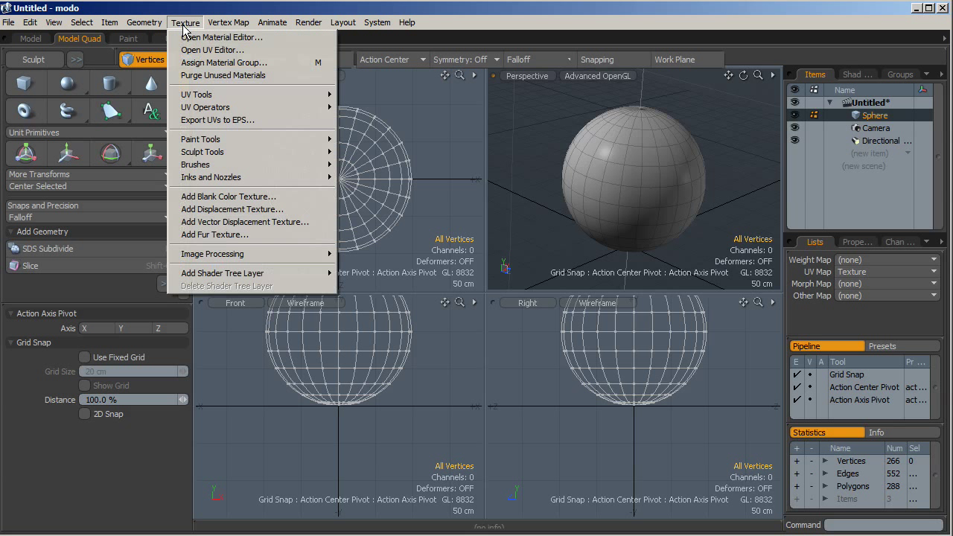
pyautogui.click(223, 62)
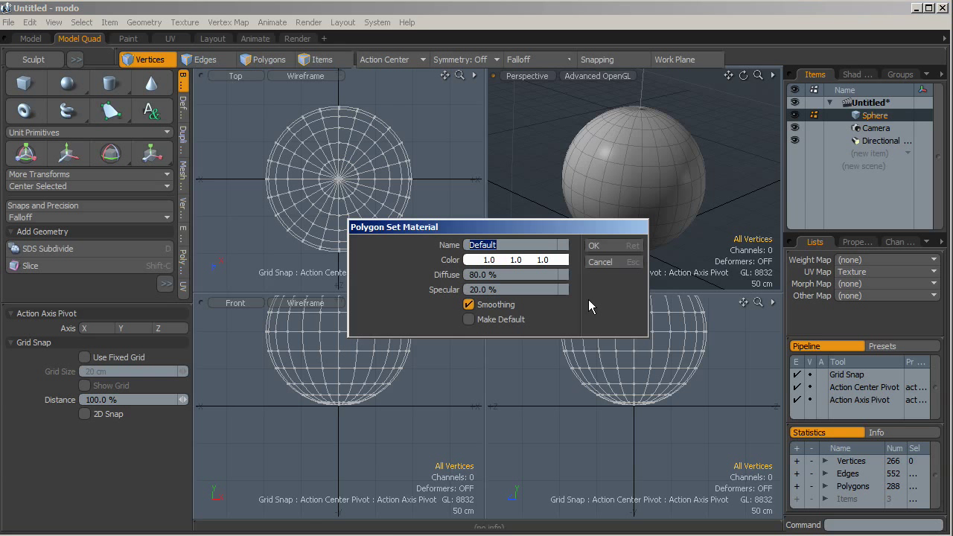
pyautogui.write('SphereMaterial')
pyautogui.press('Return')
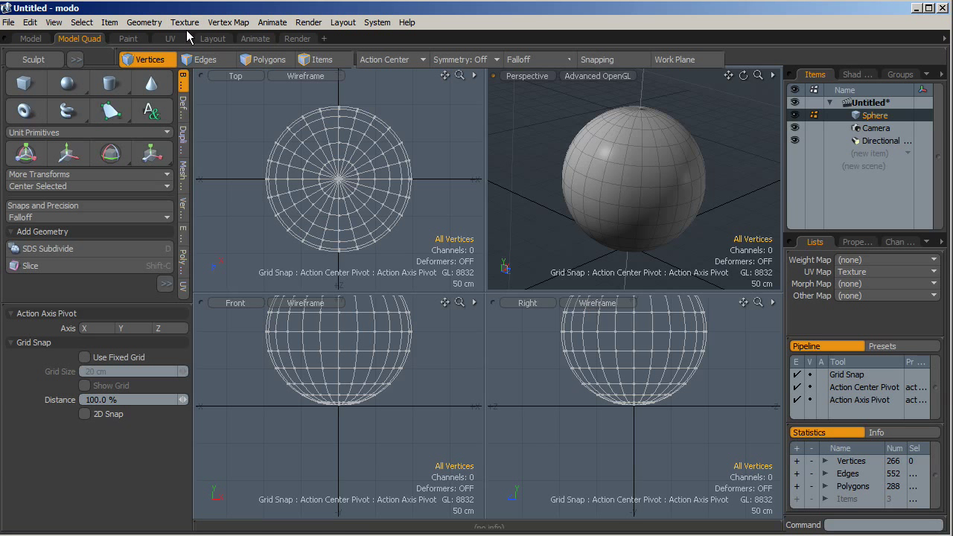
# - Switch to the Render layout, show the camera view in the large viewport and frame the whole sphere in it
pyautogui.click(297, 38)
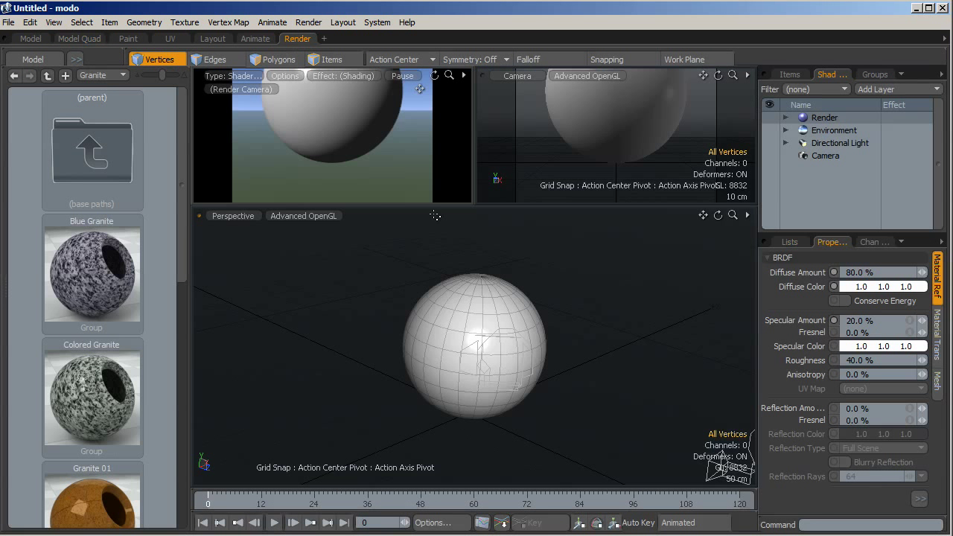
pyautogui.click(227, 215)
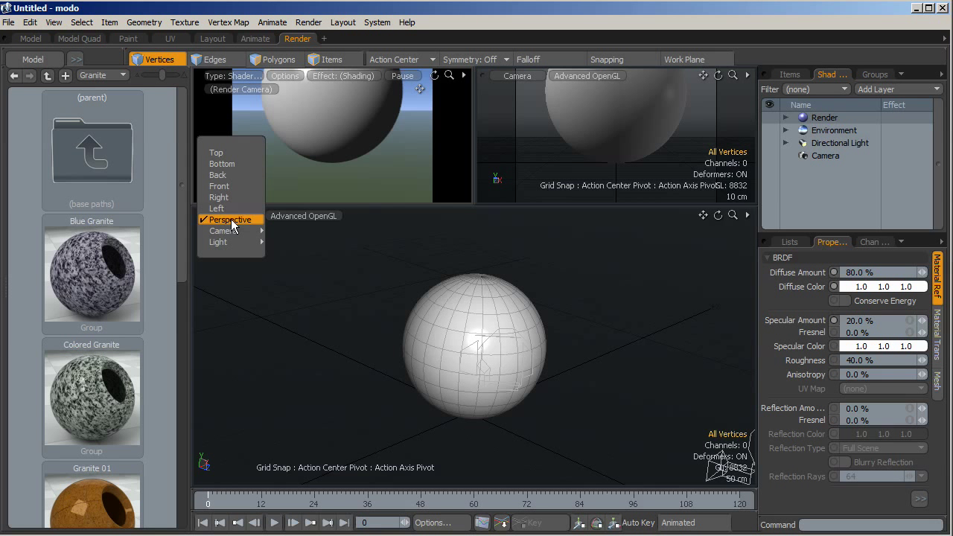
pyautogui.moveTo(239, 232)
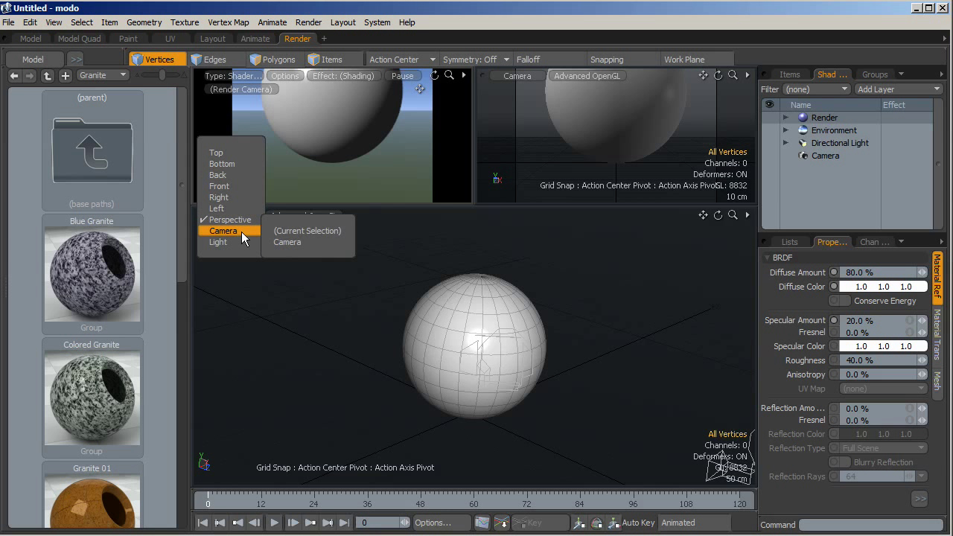
pyautogui.click(301, 245)
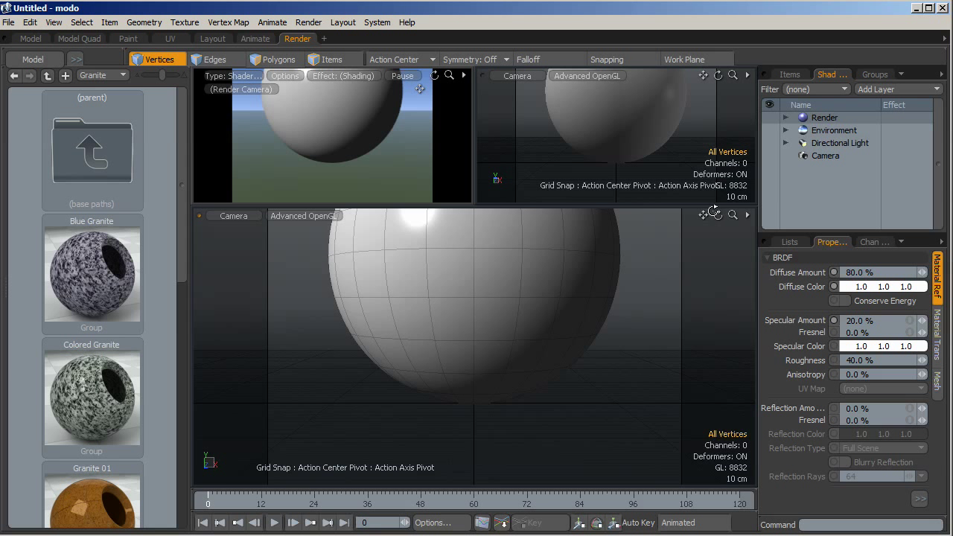
pyautogui.moveTo(730, 216); pyautogui.dragTo(693, 219)
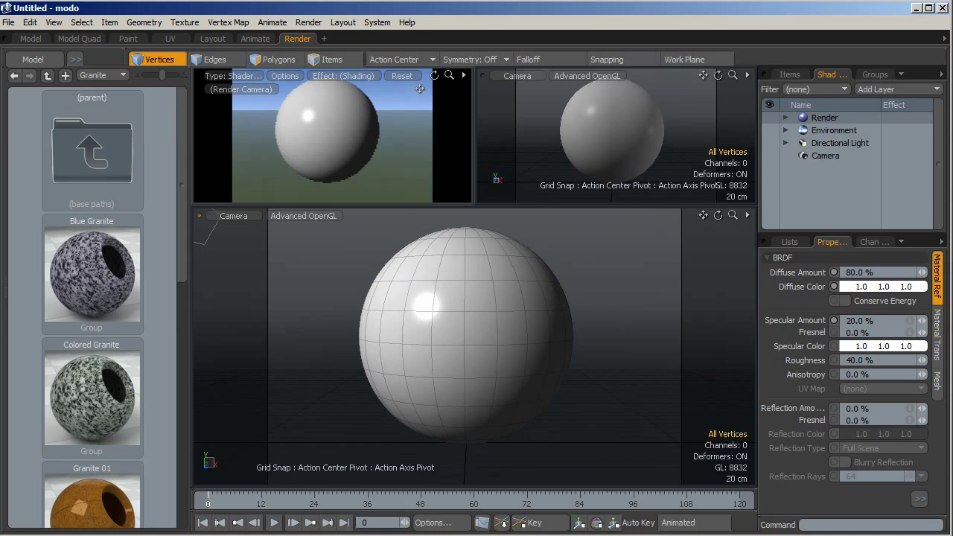
# - Open the Material Editor, expand the Render tree and select the Material layer inside the Sphere material group
pyautogui.click(188, 22)
pyautogui.click(205, 35)
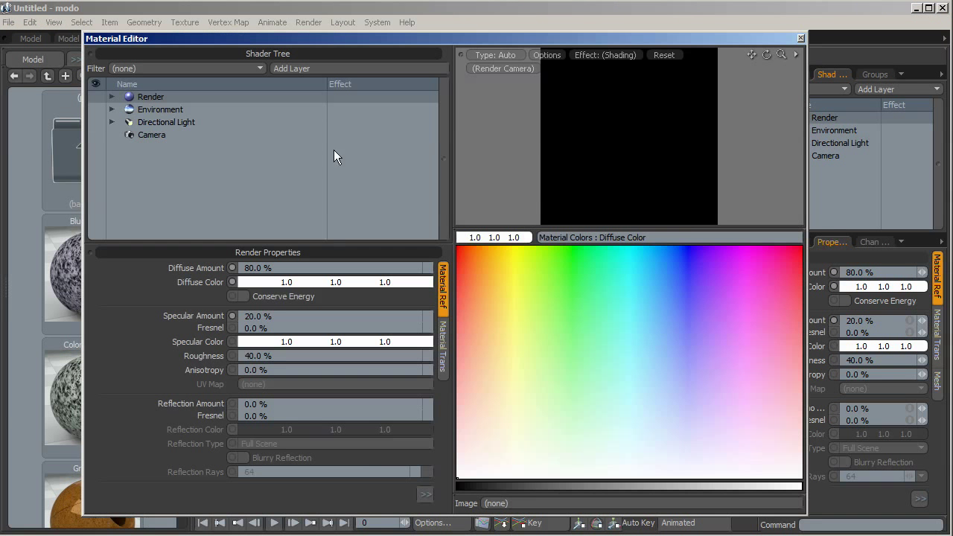
pyautogui.click(112, 96)
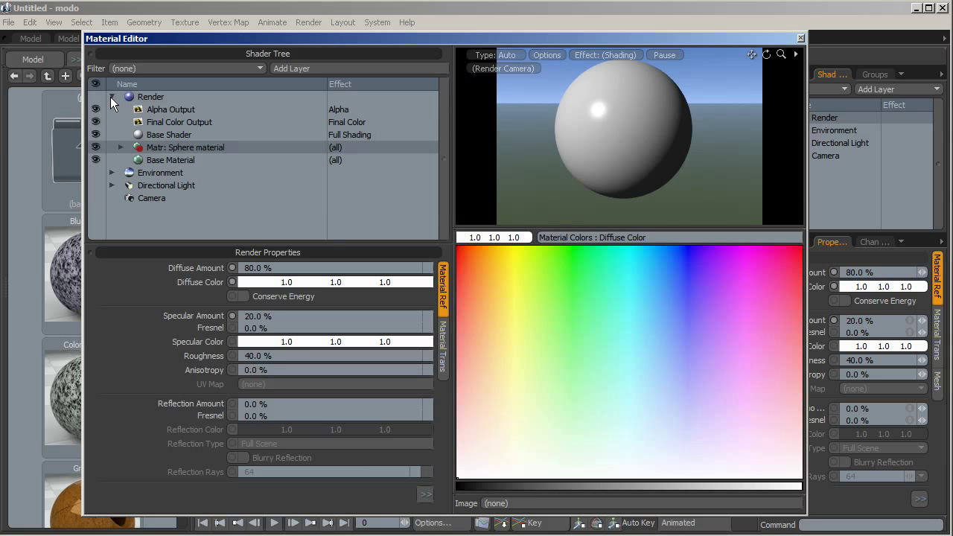
pyautogui.click(120, 147)
pyautogui.click(185, 162)
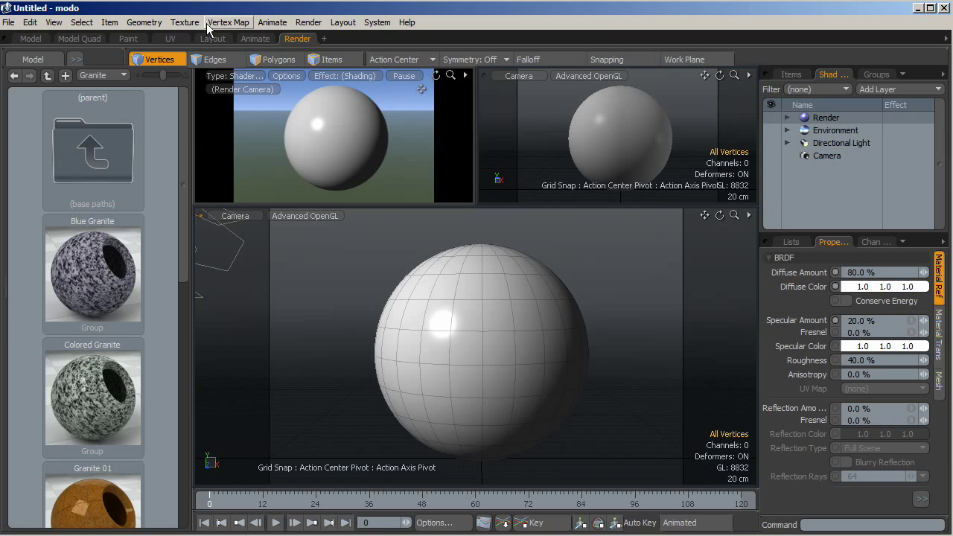
# - Reopen the Material Editor and add a Noise texture layer above the Material layer in the Sphere material group
pyautogui.click(146, 22)
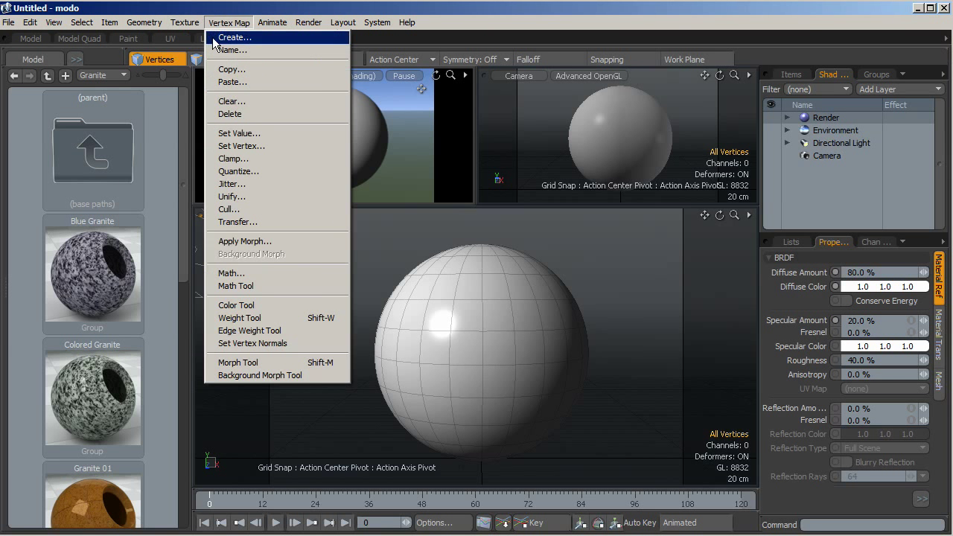
pyautogui.click(203, 37)
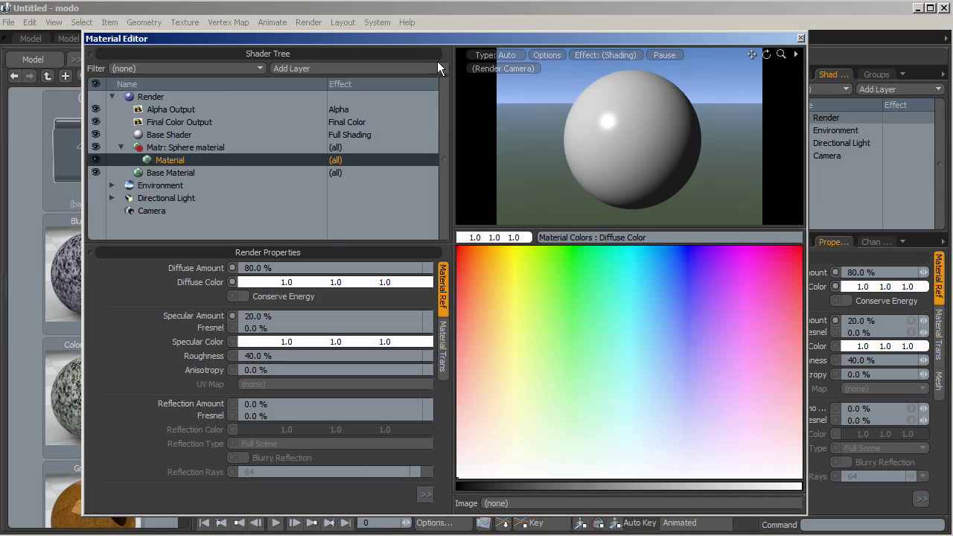
pyautogui.moveTo(430, 34); pyautogui.dragTo(438, 22)
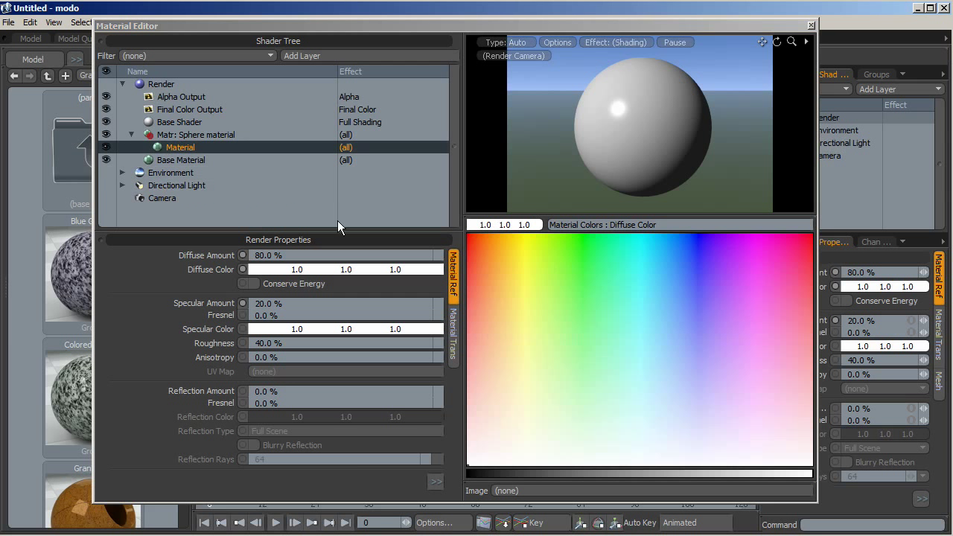
pyautogui.click(304, 56)
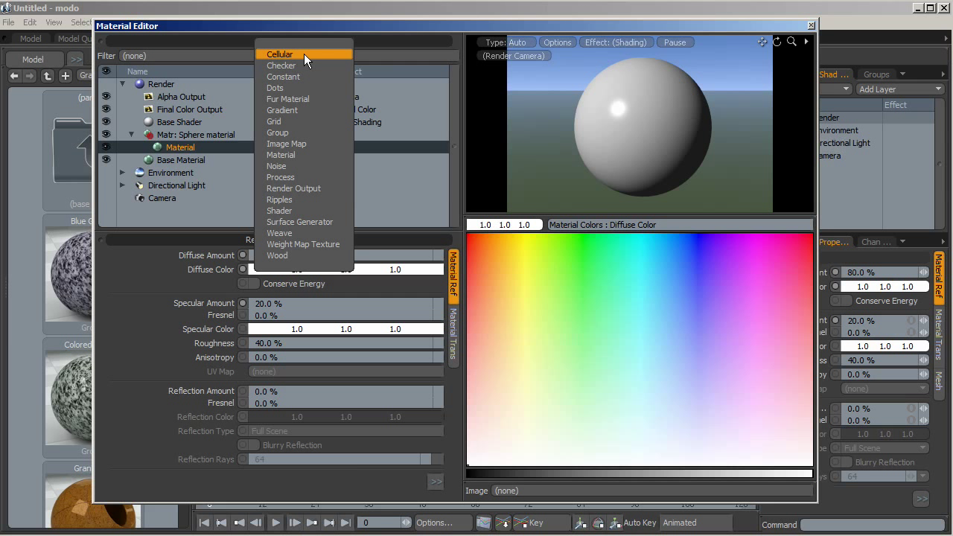
pyautogui.click(291, 166)
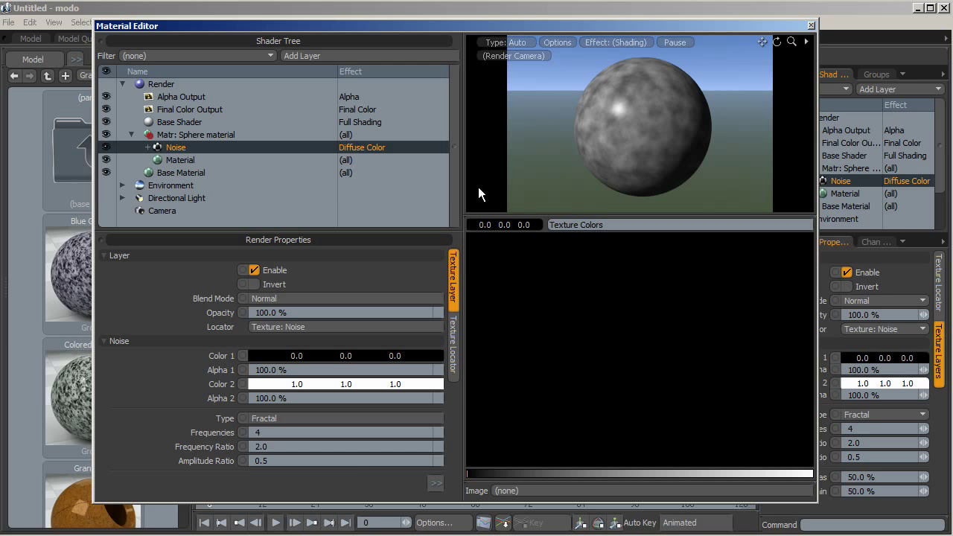
# - Make the Noise layer drive Bump and set the sphere Material layer's bump strength to 500%
pyautogui.click(366, 147)
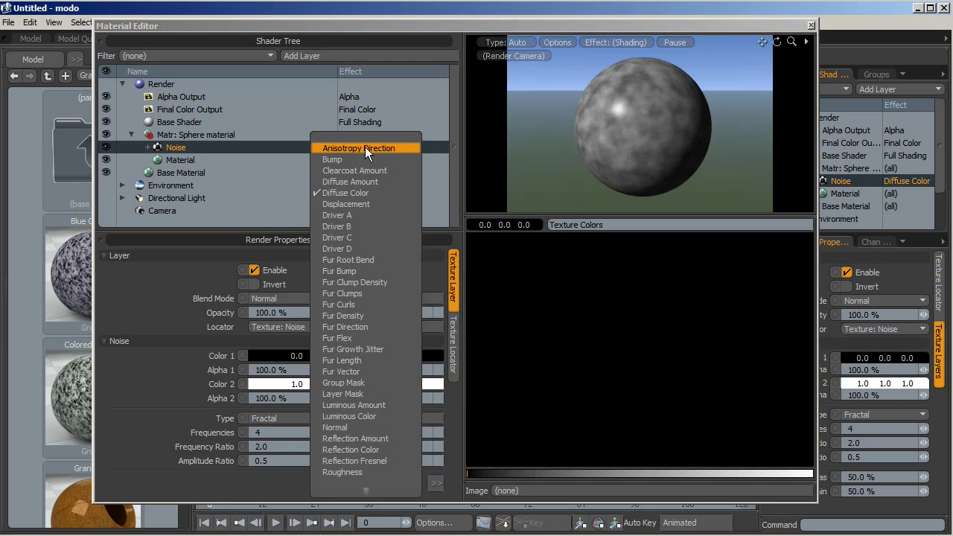
pyautogui.click(357, 158)
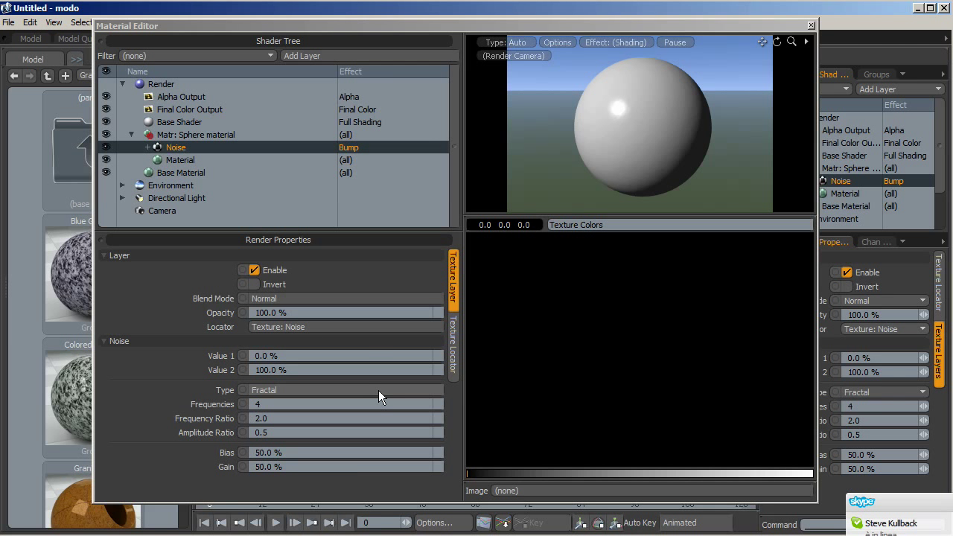
pyautogui.click(183, 158)
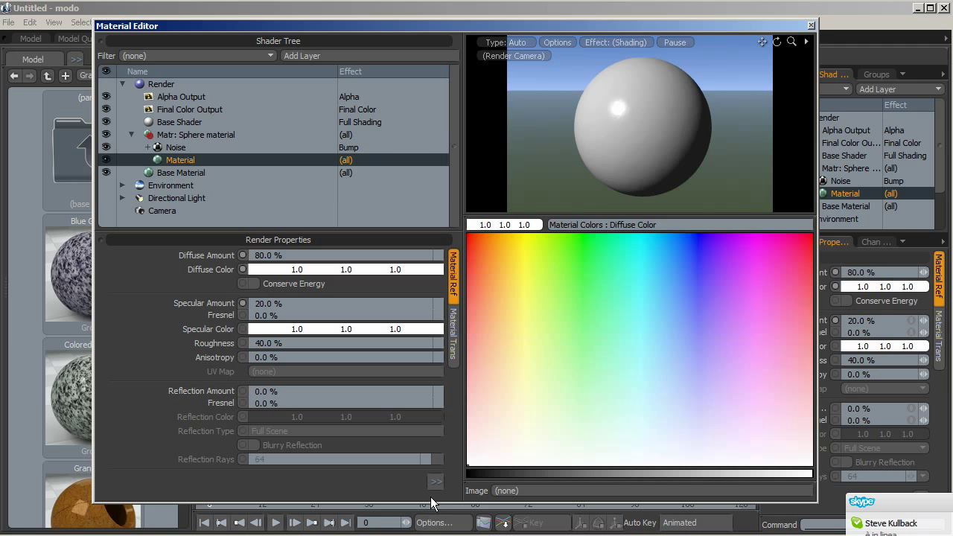
pyautogui.click(434, 481)
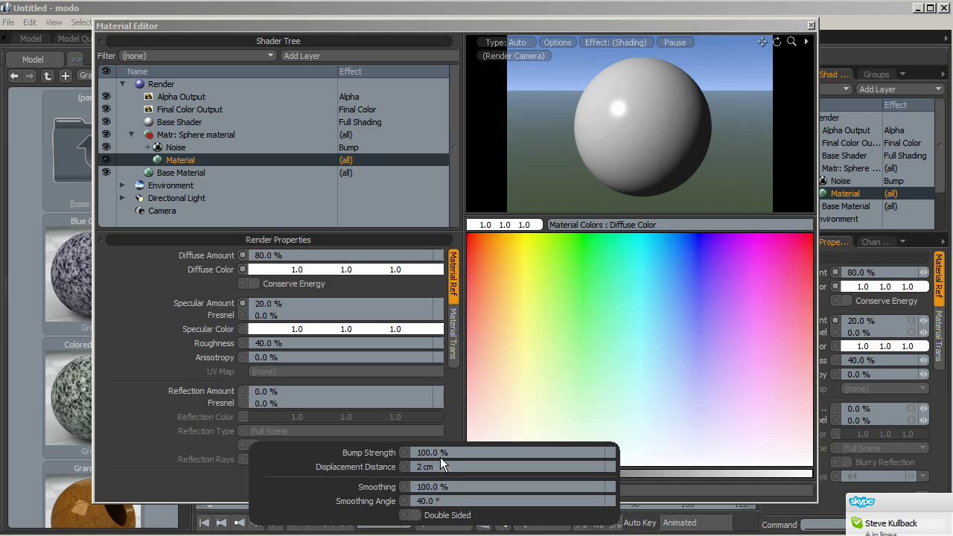
pyautogui.moveTo(456, 452); pyautogui.dragTo(402, 454)
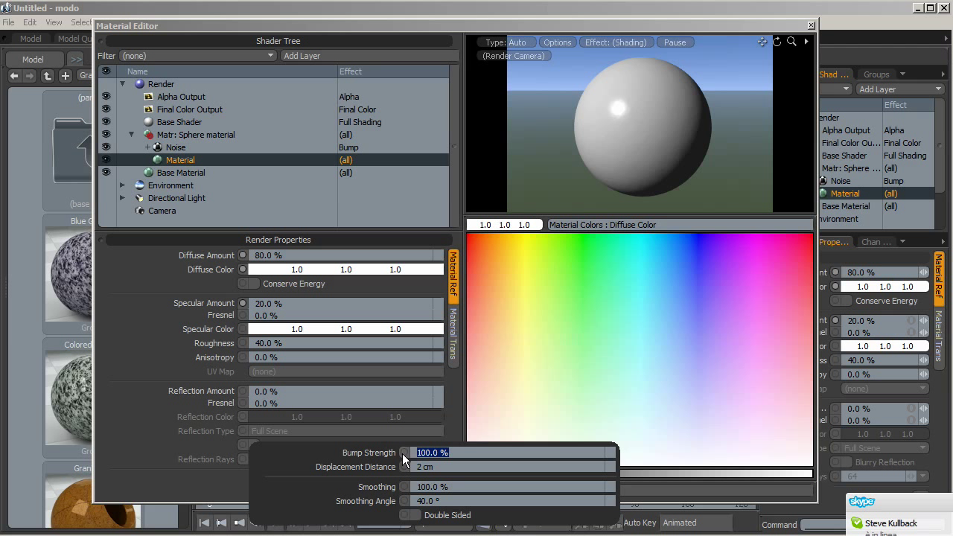
pyautogui.write('500')
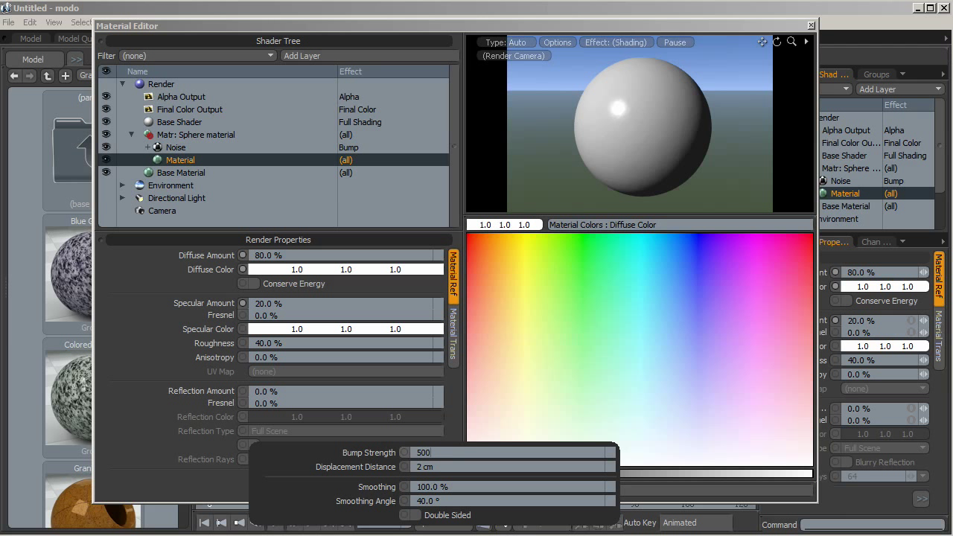
pyautogui.press('Return')
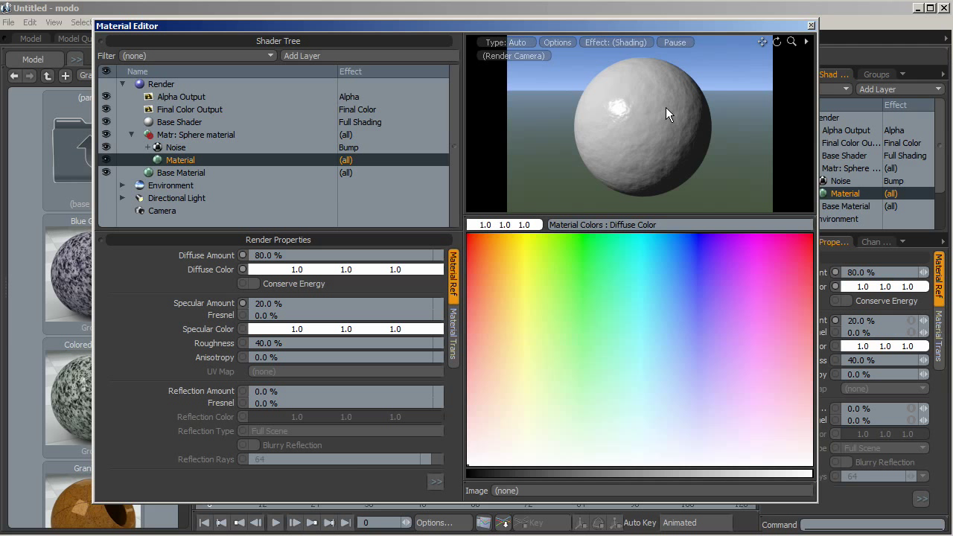
# - Inspect the bumpy surface up close in the preview and change the Noise layer's effect to Displacement
pyautogui.moveTo(791, 42); pyautogui.dragTo(675, 168)
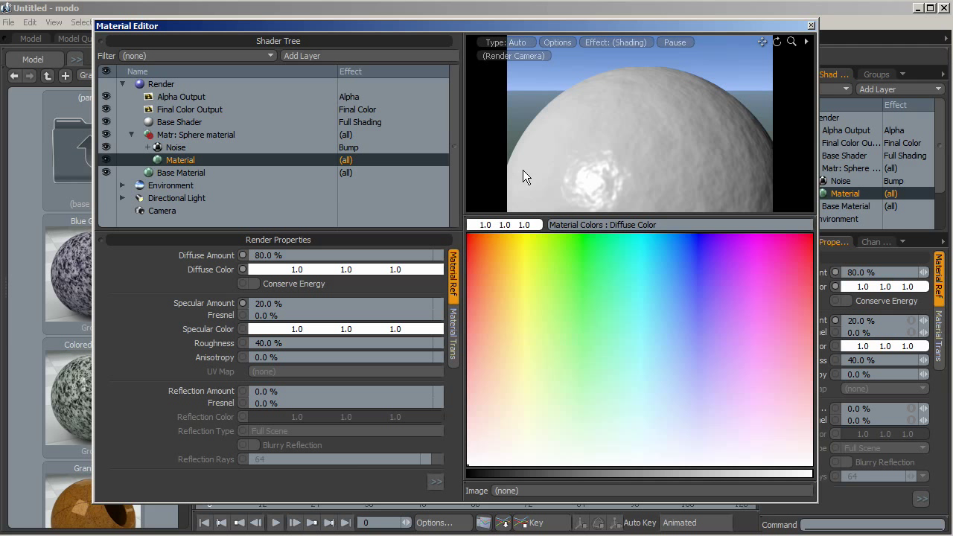
pyautogui.moveTo(792, 41); pyautogui.dragTo(755, 48)
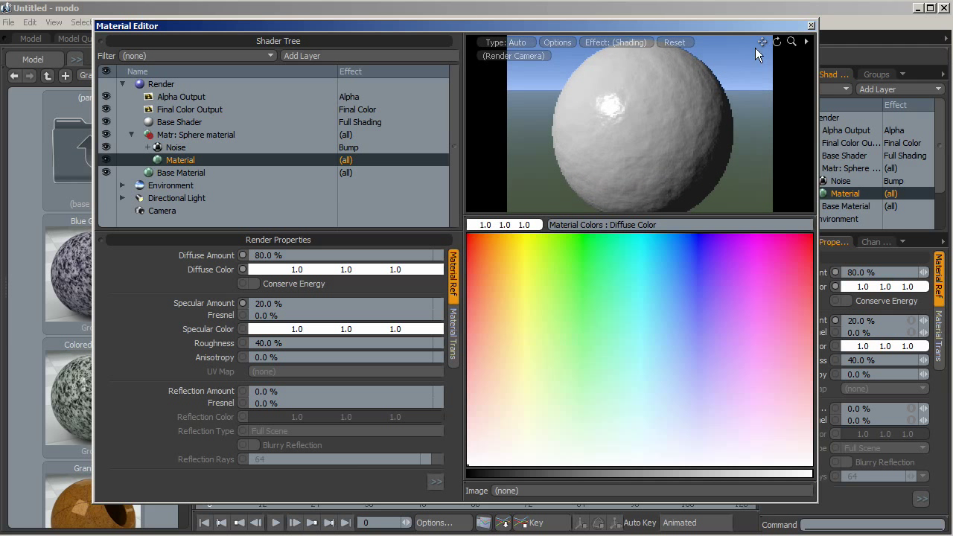
pyautogui.click(350, 147)
pyautogui.click(351, 147)
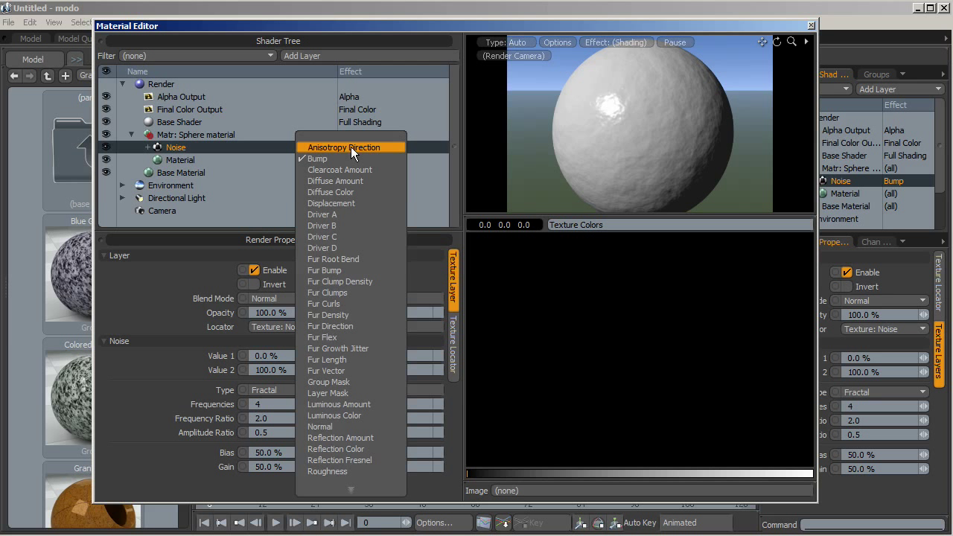
pyautogui.click(341, 203)
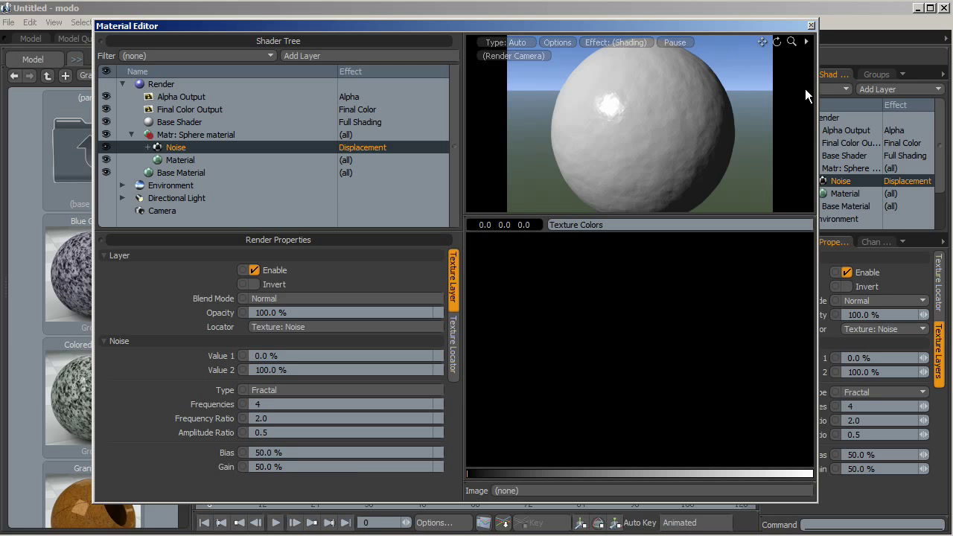
pyautogui.moveTo(791, 42); pyautogui.dragTo(762, 41)
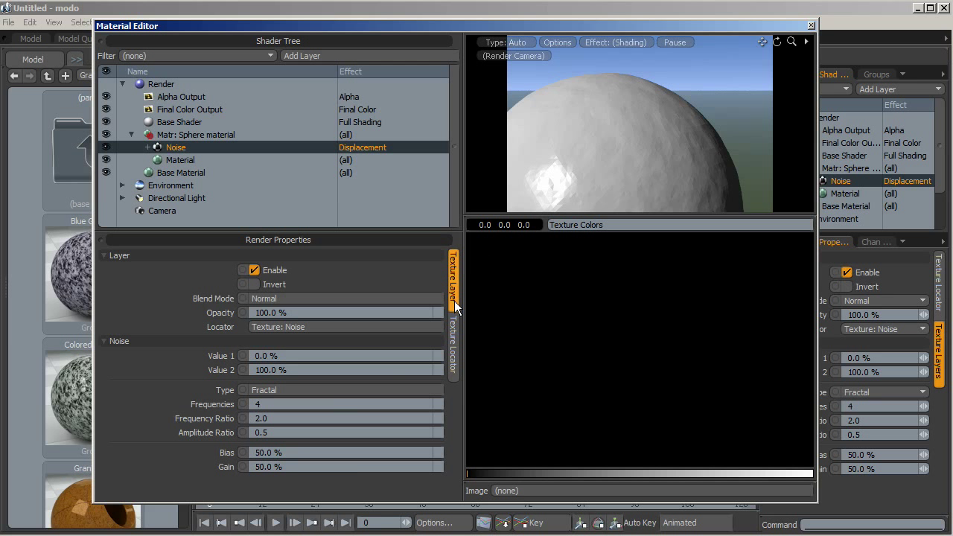
# - Set the sphere Material layer's displacement distance to 20 and close the Material Editor
pyautogui.click(232, 157)
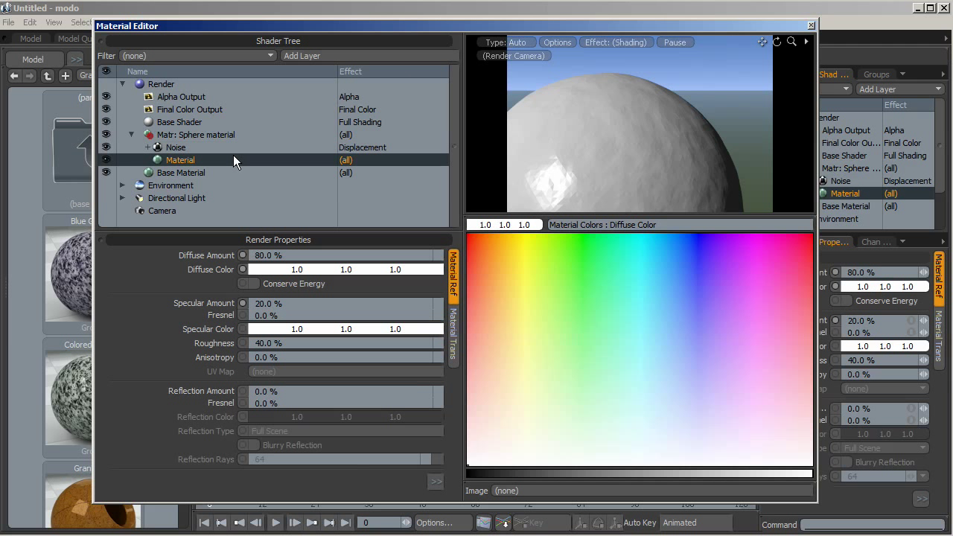
pyautogui.click(435, 482)
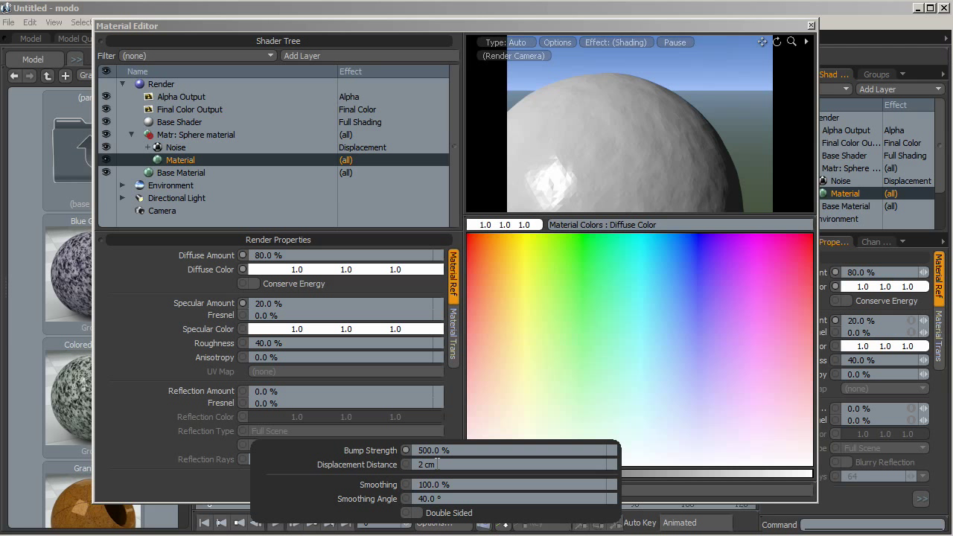
pyautogui.click(437, 463)
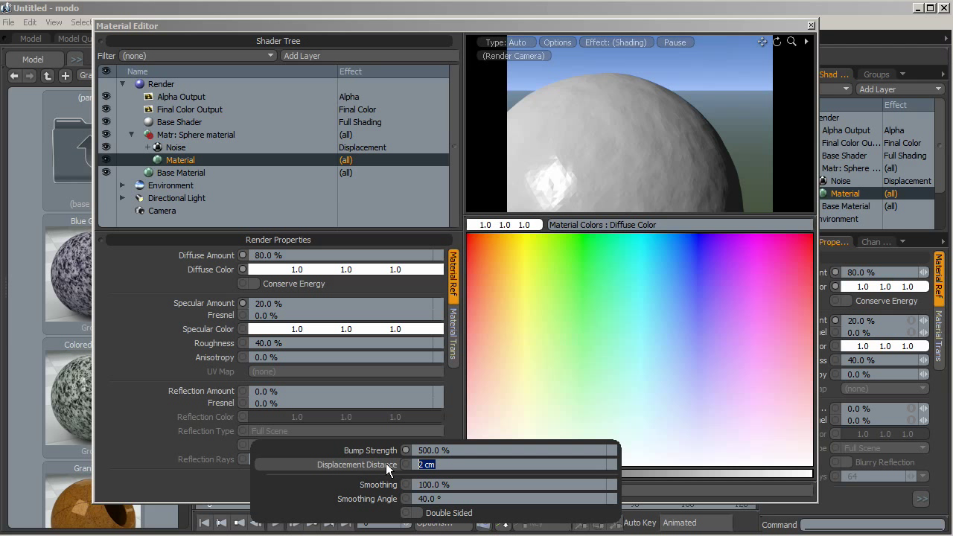
pyautogui.write('20')
pyautogui.press('Return')
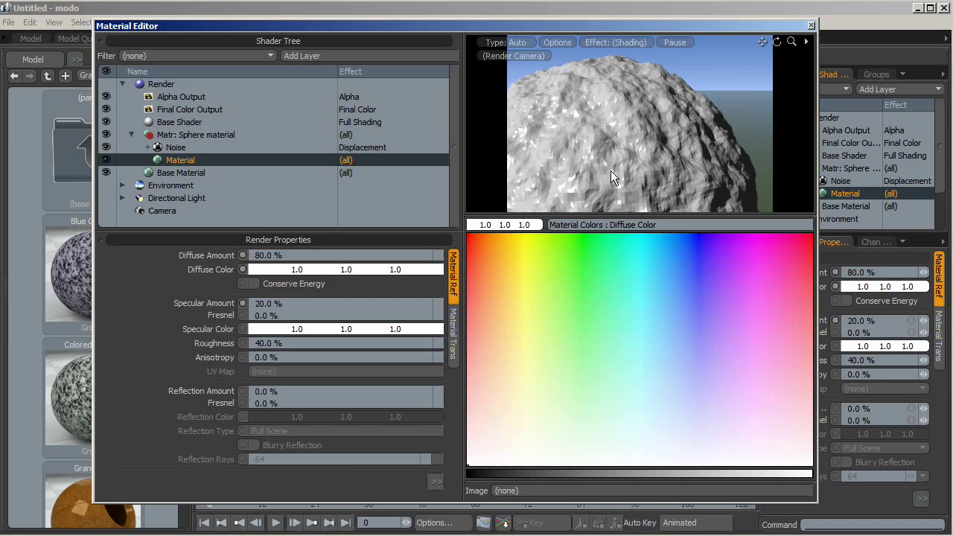
pyautogui.click(811, 26)
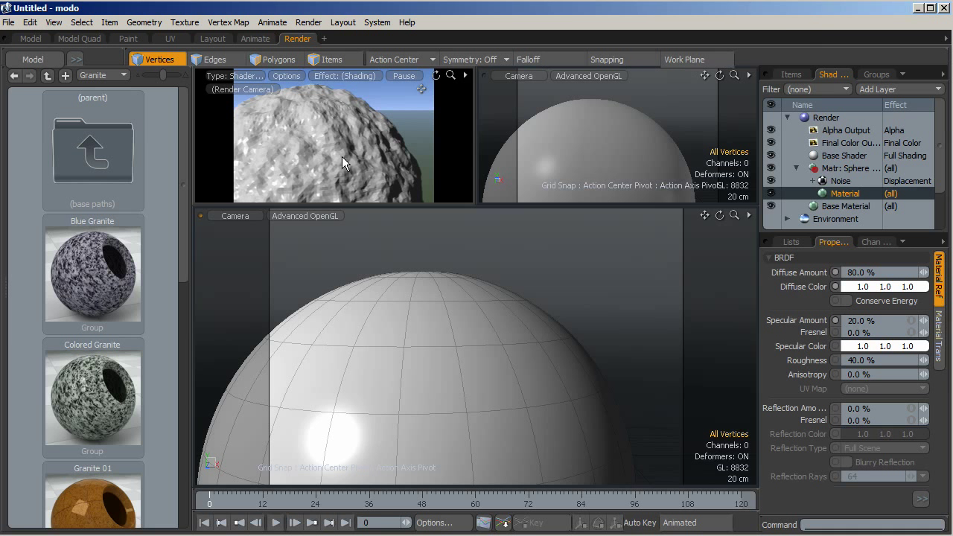
# - Set the Render item's frame size to 400 pixels wide and 300 pixels high
pyautogui.click(308, 22)
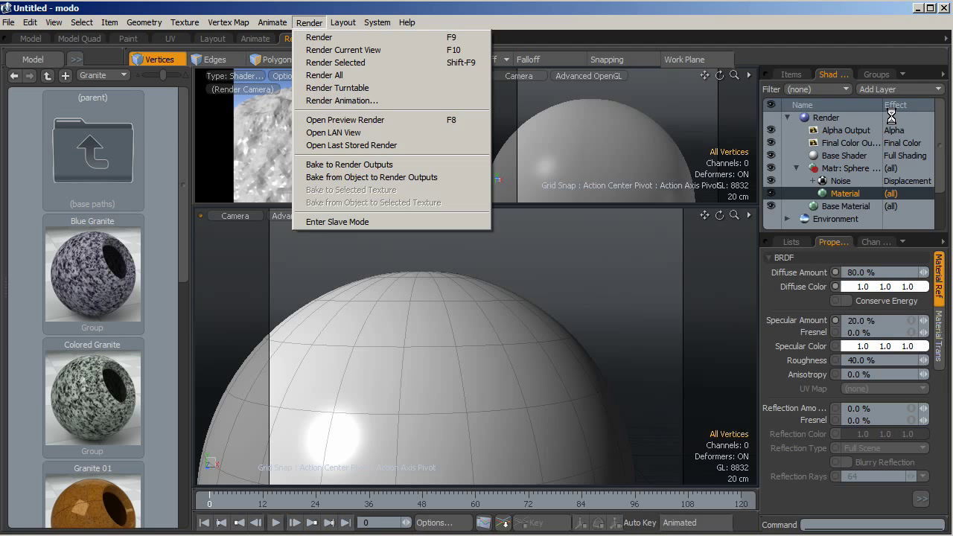
pyautogui.click(818, 24)
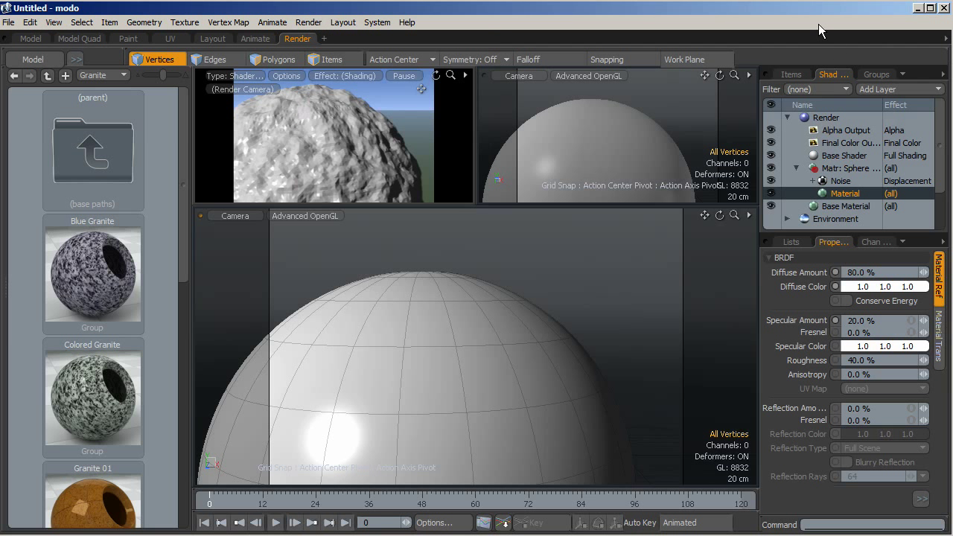
pyautogui.click(795, 73)
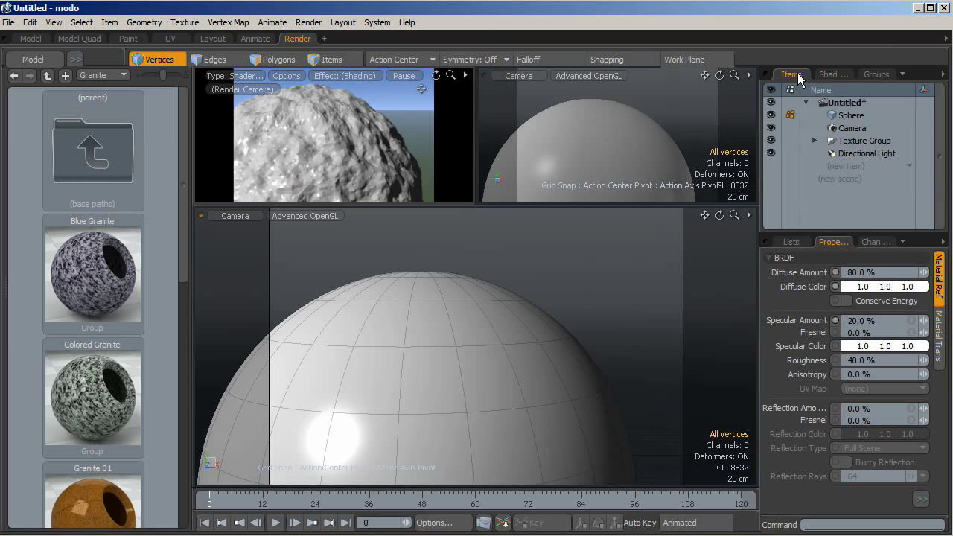
pyautogui.click(824, 74)
pyautogui.click(834, 117)
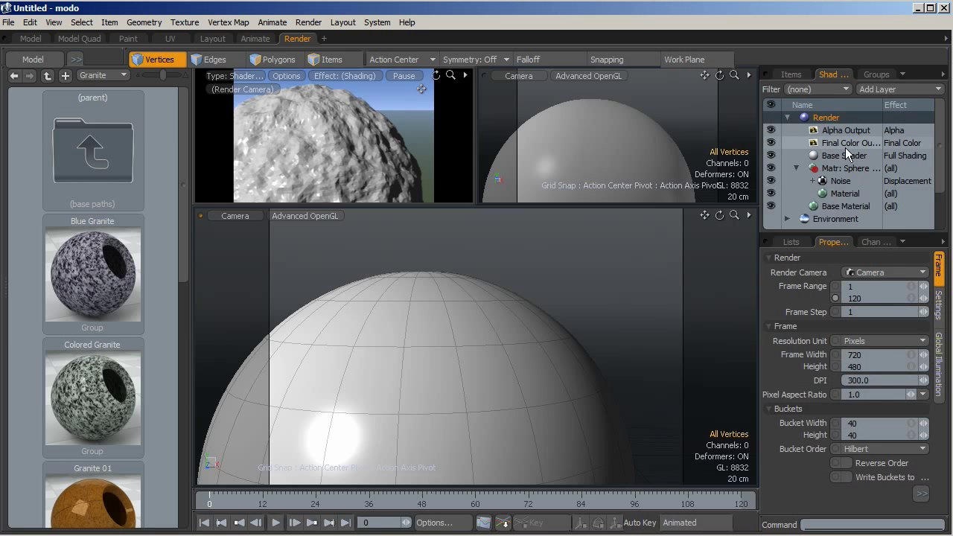
pyautogui.click(818, 356)
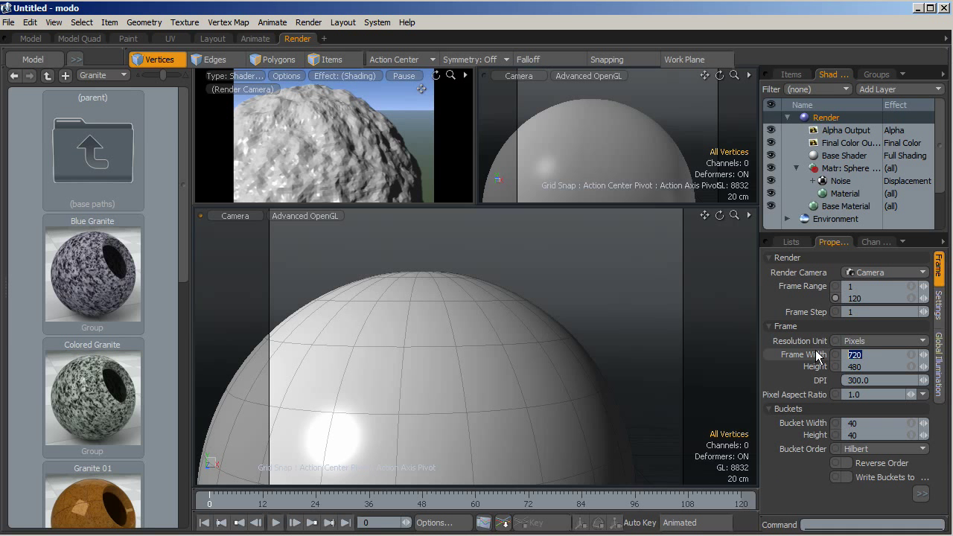
pyautogui.write('400')
pyautogui.press('Tab')
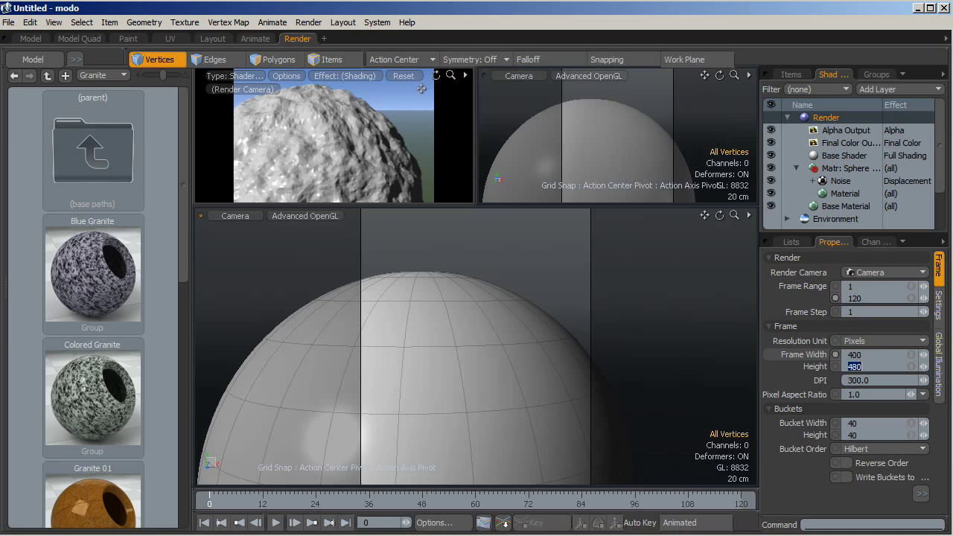
pyautogui.write('300')
pyautogui.press('Return')
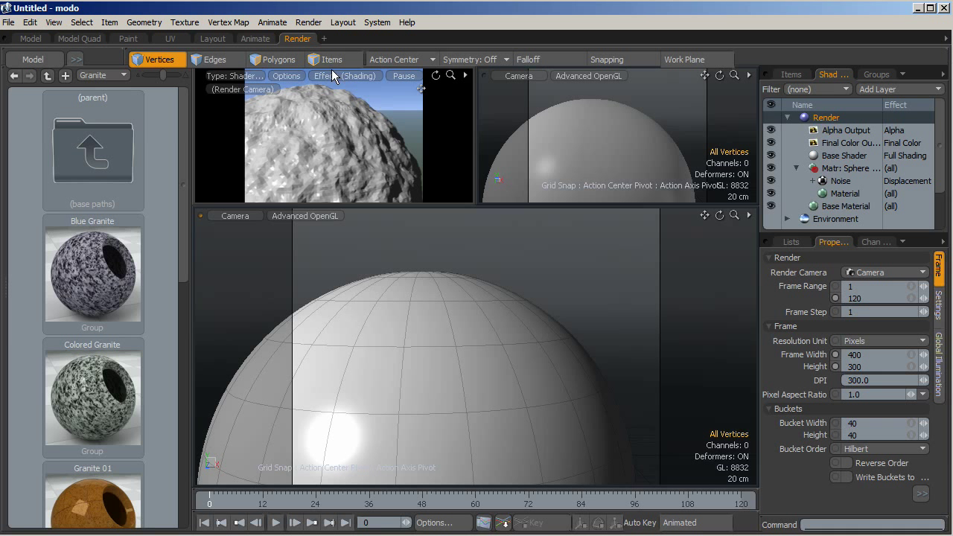
# - Render the current camera view, inspect the displaced sphere and close the render window
pyautogui.click(228, 21)
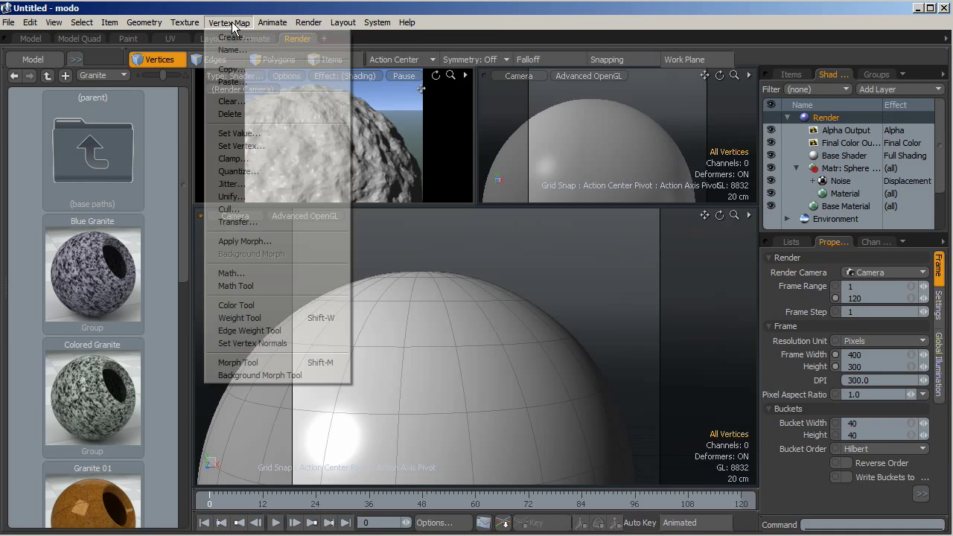
pyautogui.moveTo(308, 21)
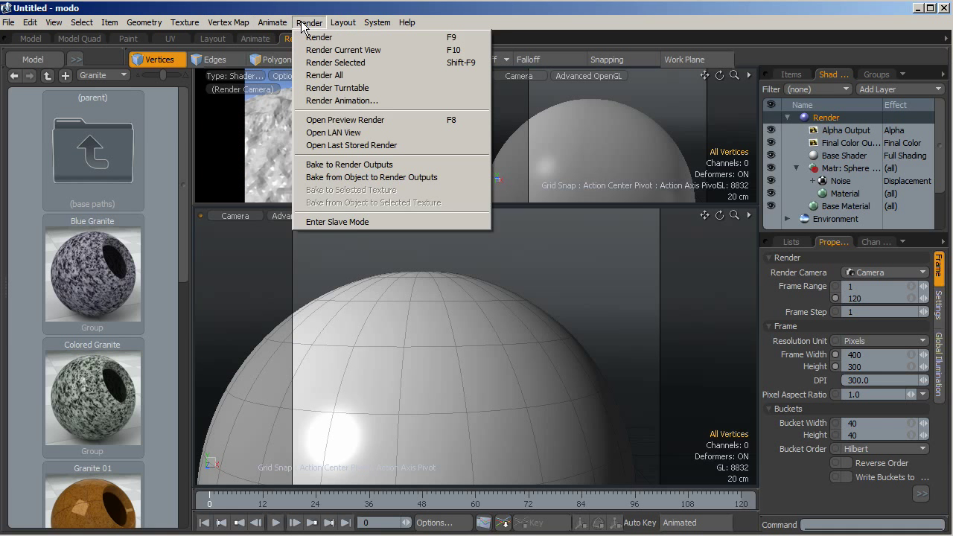
pyautogui.click(372, 53)
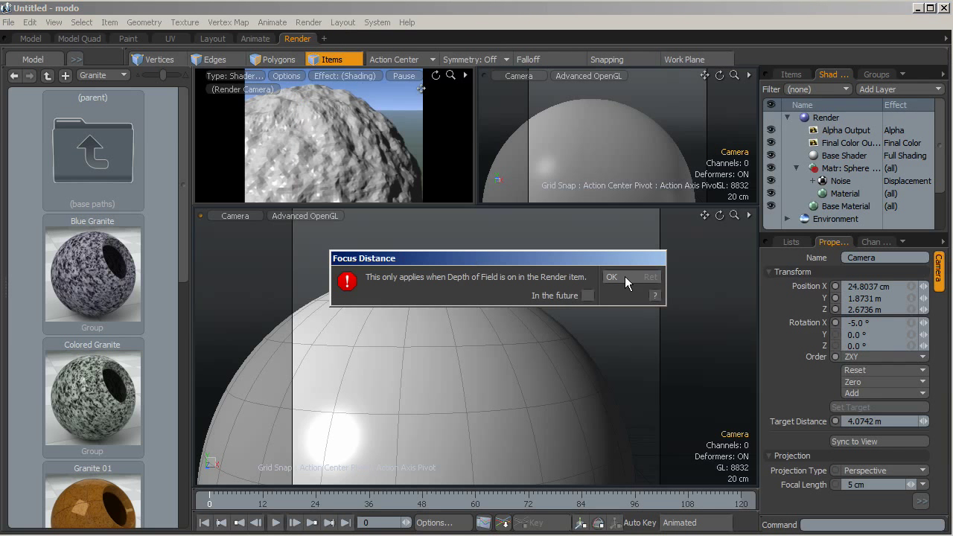
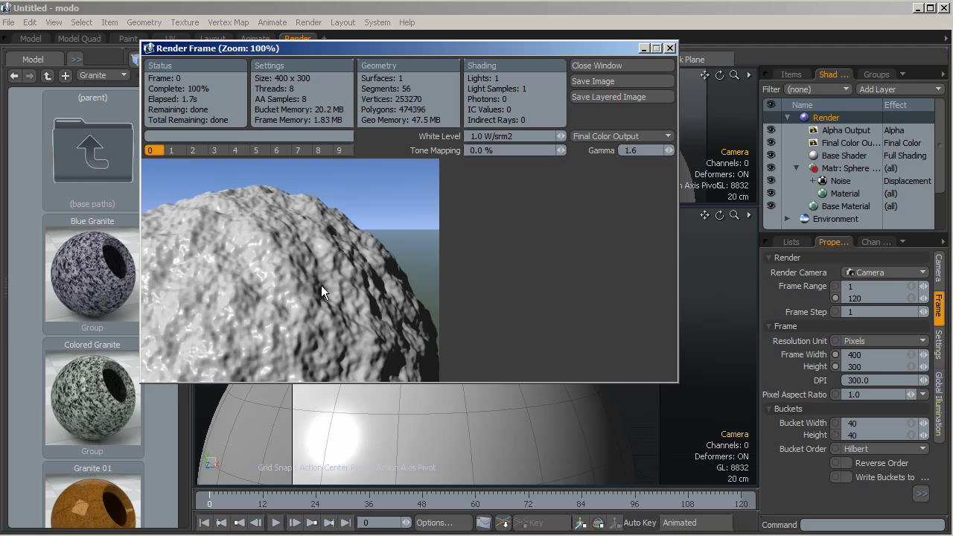
pyautogui.click(669, 48)
# - Reopen the Material Editor, set the Noise layer's frequencies to 8 and close the editor
pyautogui.click(185, 22)
pyautogui.click(203, 38)
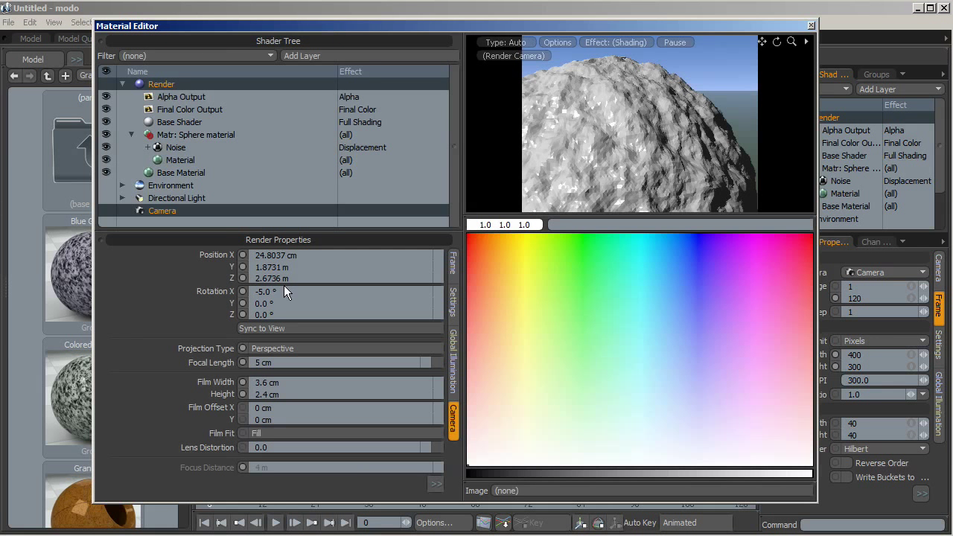
pyautogui.click(175, 147)
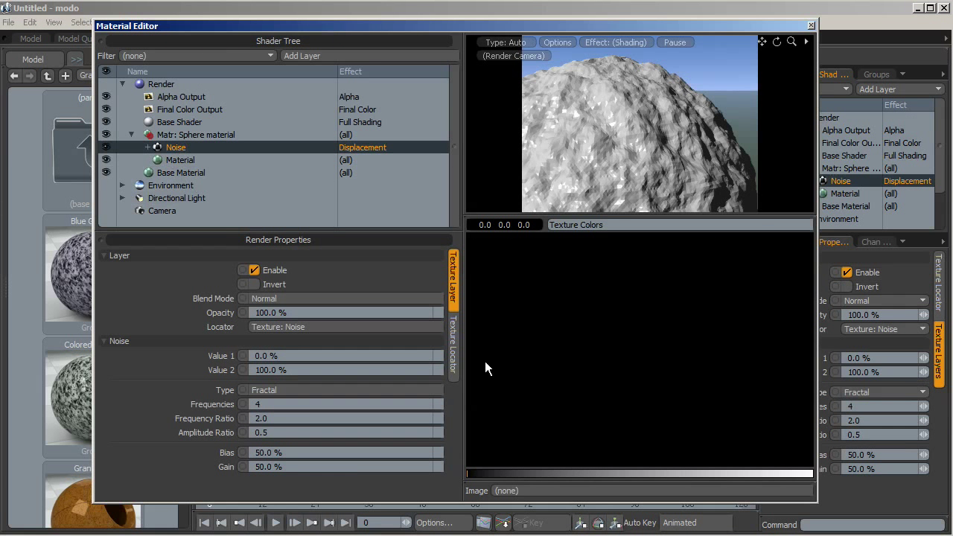
pyautogui.doubleClick(280, 404)
pyautogui.write('8')
pyautogui.press('Return')
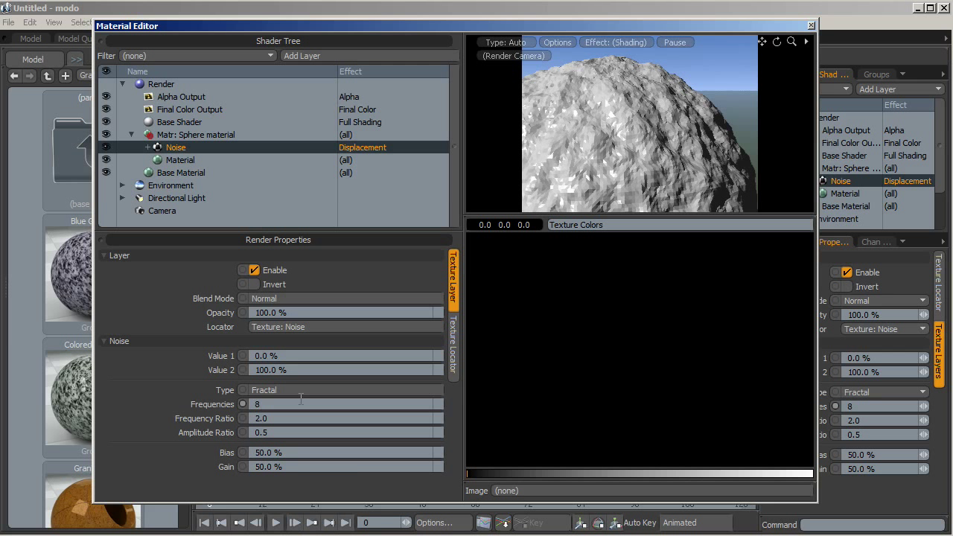
pyautogui.click(811, 24)
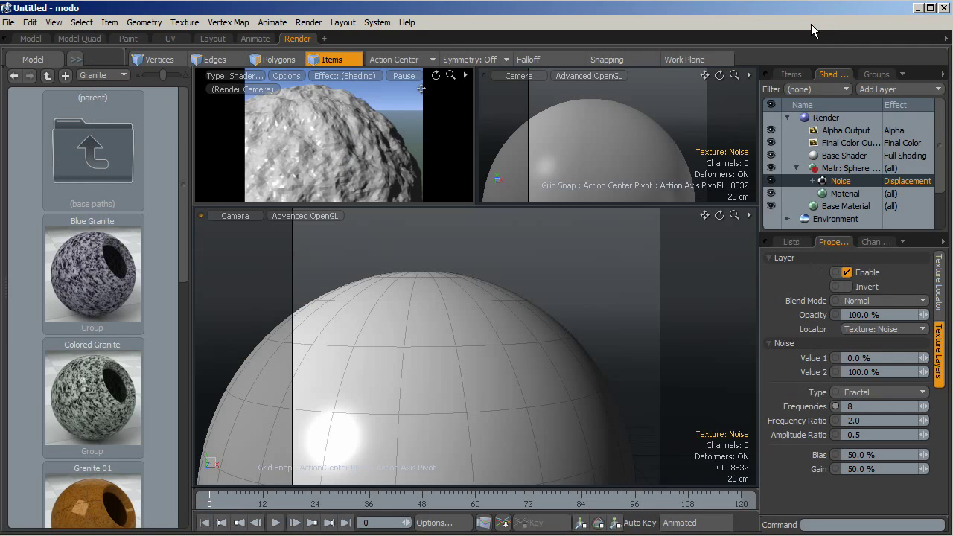
# - Render the current camera view again with the more detailed noise displacement, dismissing the focus distance notice
pyautogui.click(306, 23)
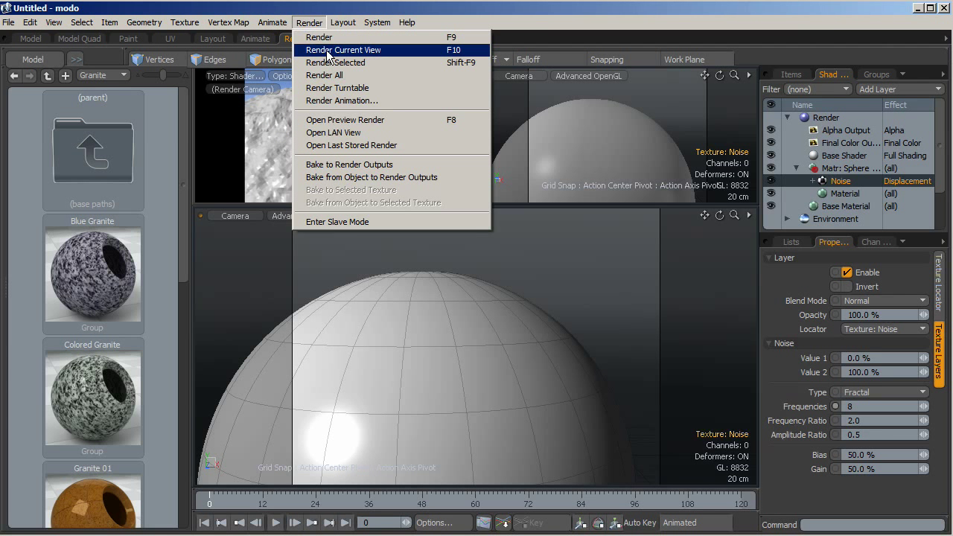
pyautogui.click(316, 50)
pyautogui.click(630, 276)
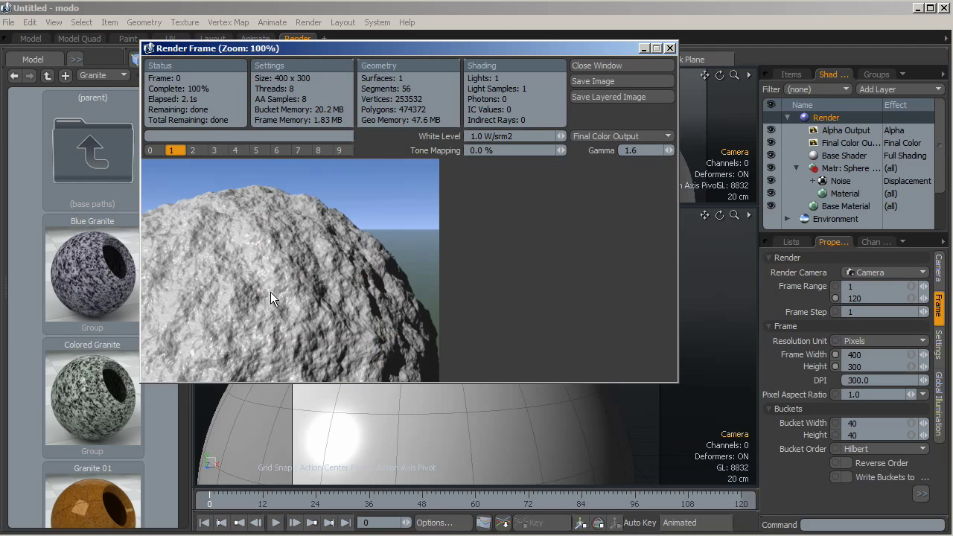
# - Compare the stored renders in slots 0 and 1, ending on slot 0
pyautogui.click(159, 148)
pyautogui.click(167, 150)
pyautogui.click(151, 151)
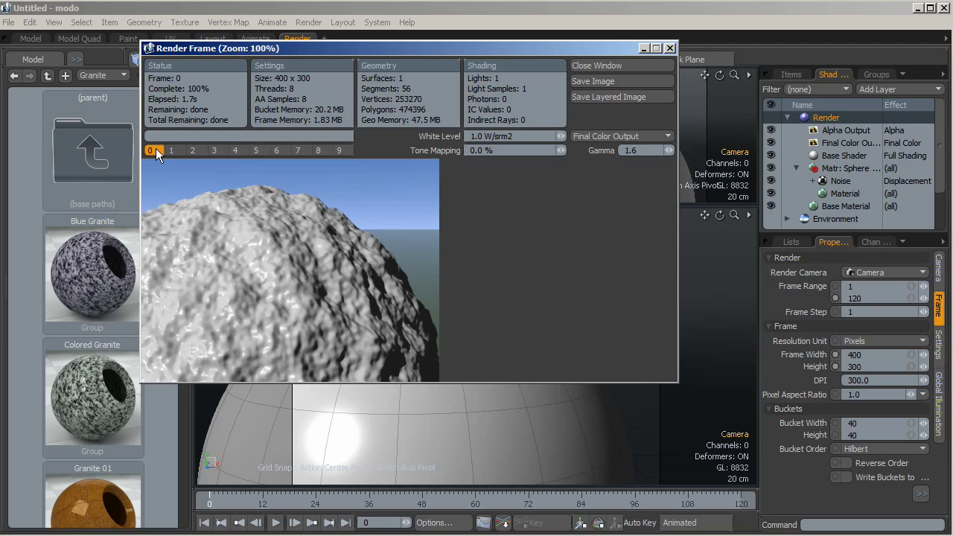
# - View the stored render in slot 1 and close the render window
pyautogui.click(177, 149)
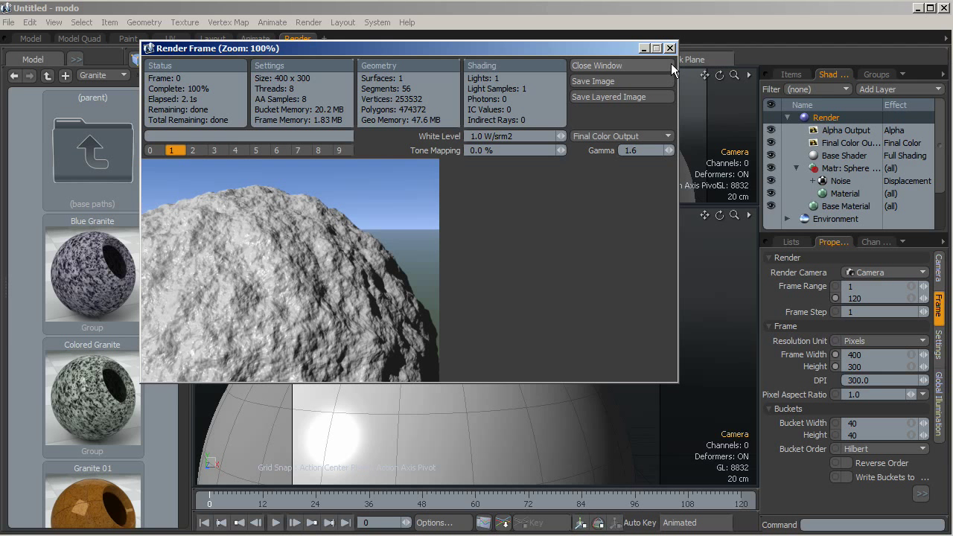
pyautogui.click(596, 65)
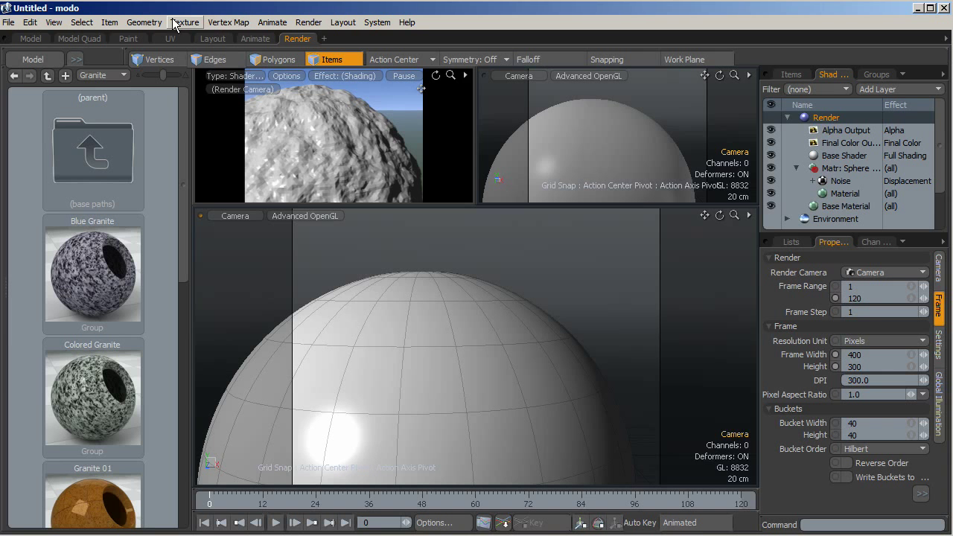
# - Reopen the Material Editor and delete the displacement Noise layer from the sphere material
pyautogui.click(141, 23)
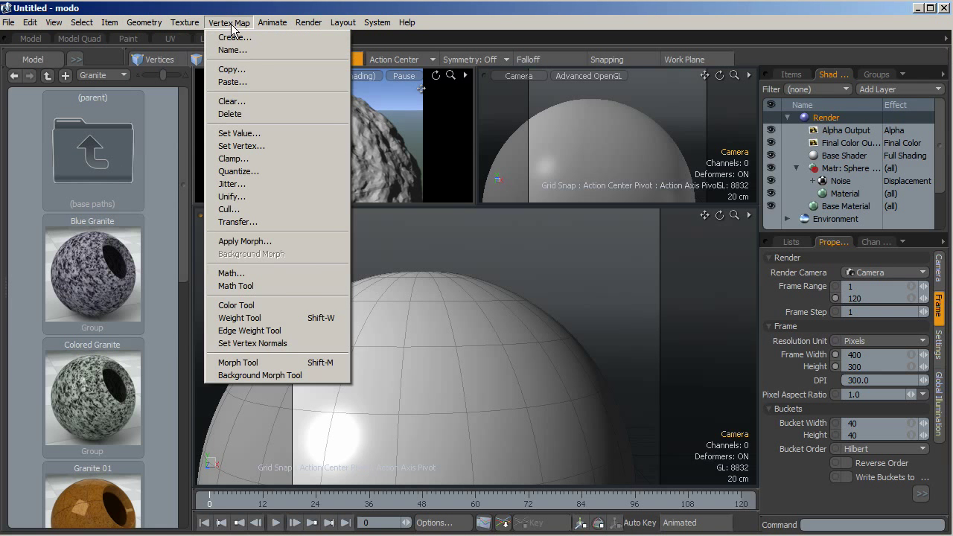
pyautogui.click(216, 36)
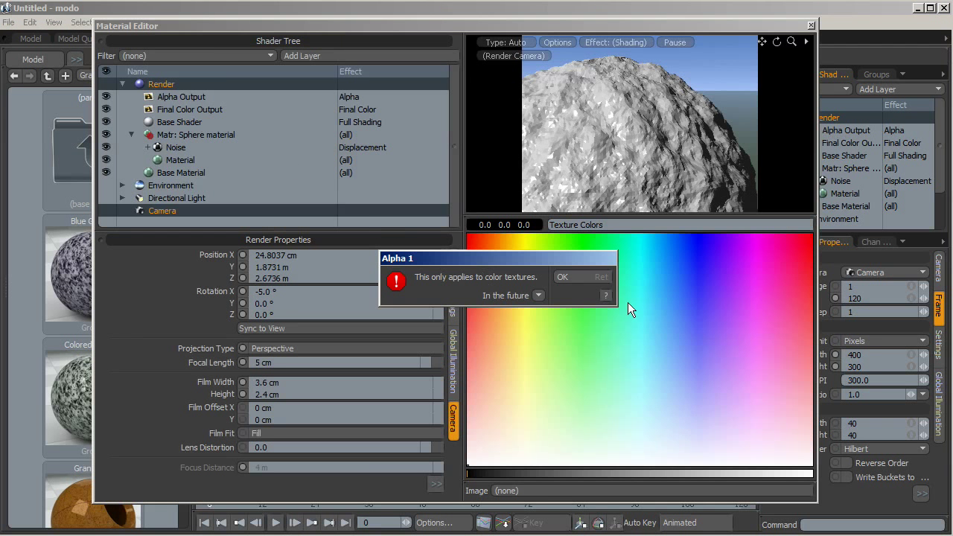
pyautogui.click(578, 276)
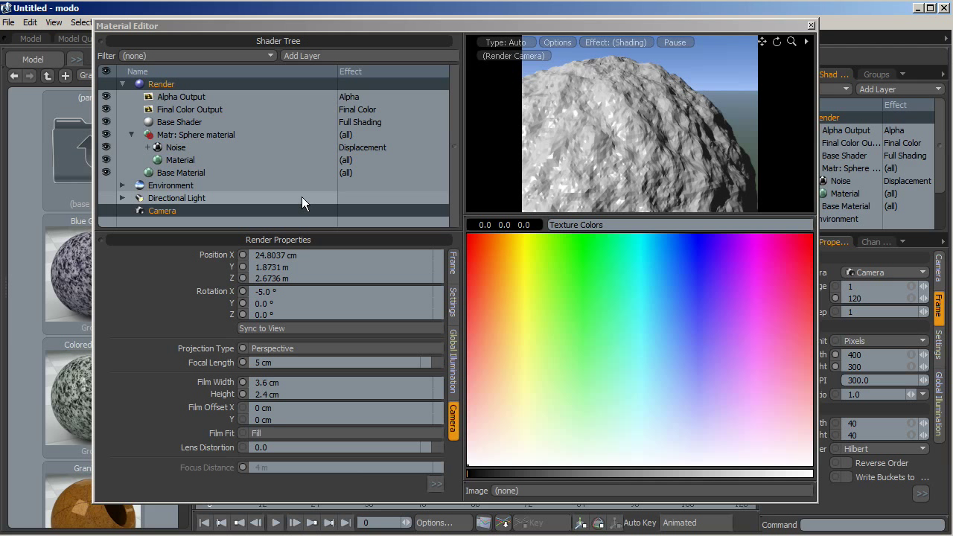
pyautogui.click(204, 147)
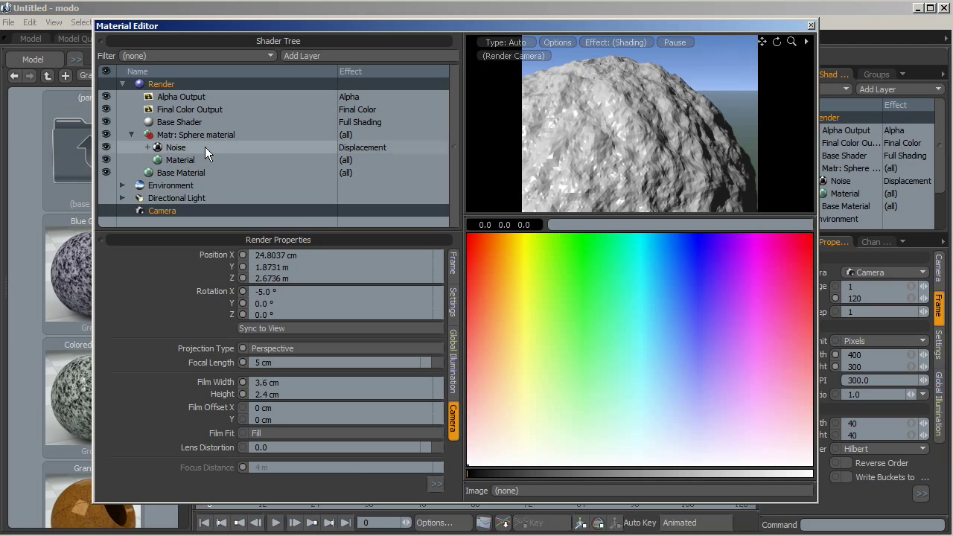
pyautogui.rightClick(205, 147)
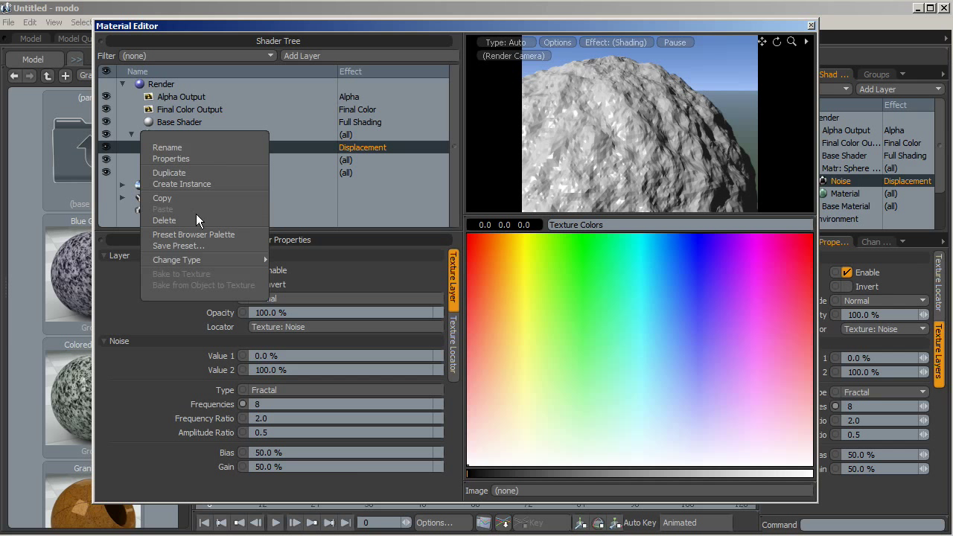
pyautogui.click(301, 147)
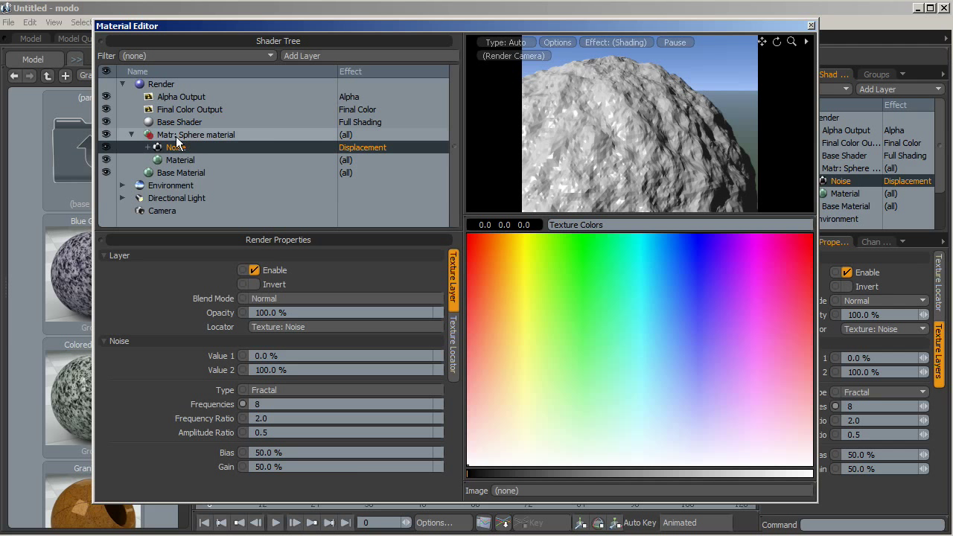
pyautogui.rightClick(180, 143)
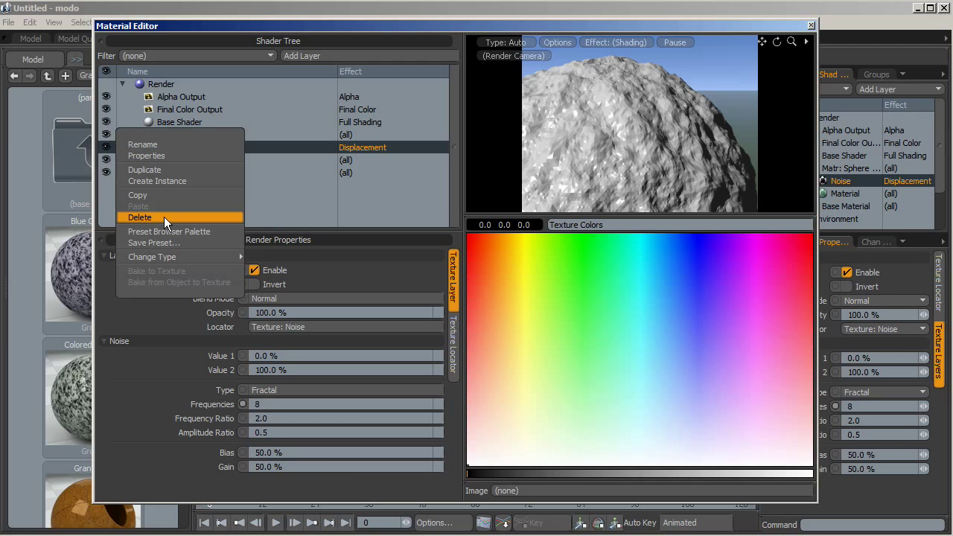
pyautogui.click(163, 216)
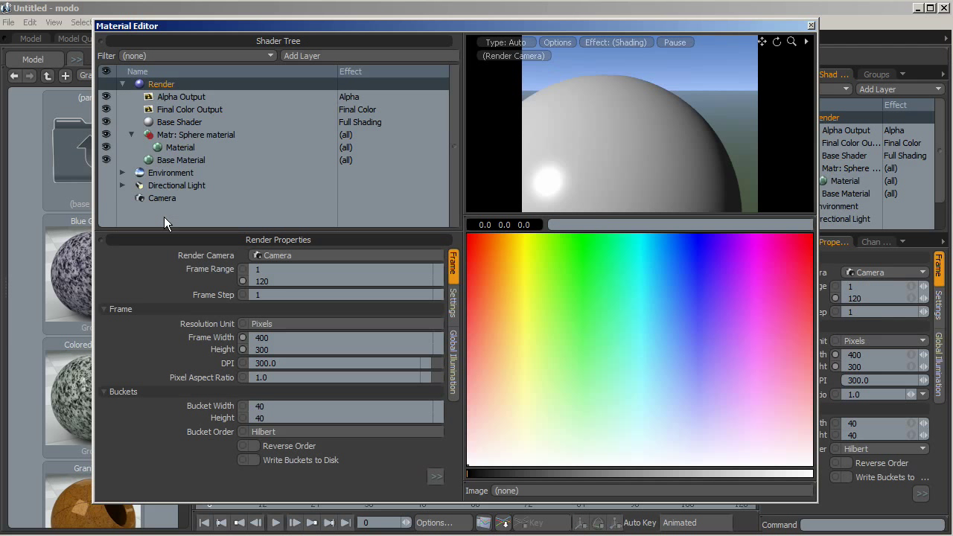
# - Add a new Noise texture layer above the Material inside the Sphere material group
pyautogui.moveTo(398, 20); pyautogui.dragTo(405, 24)
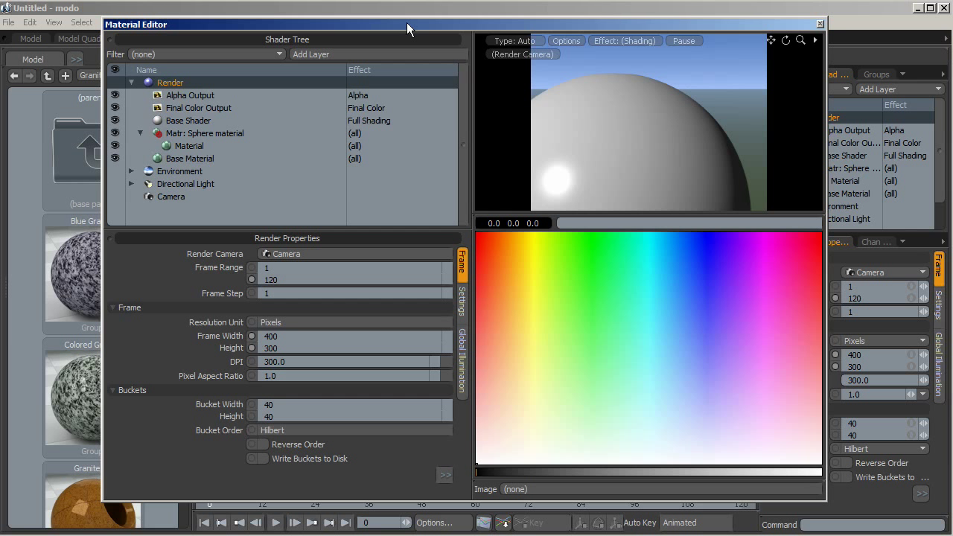
pyautogui.click(200, 149)
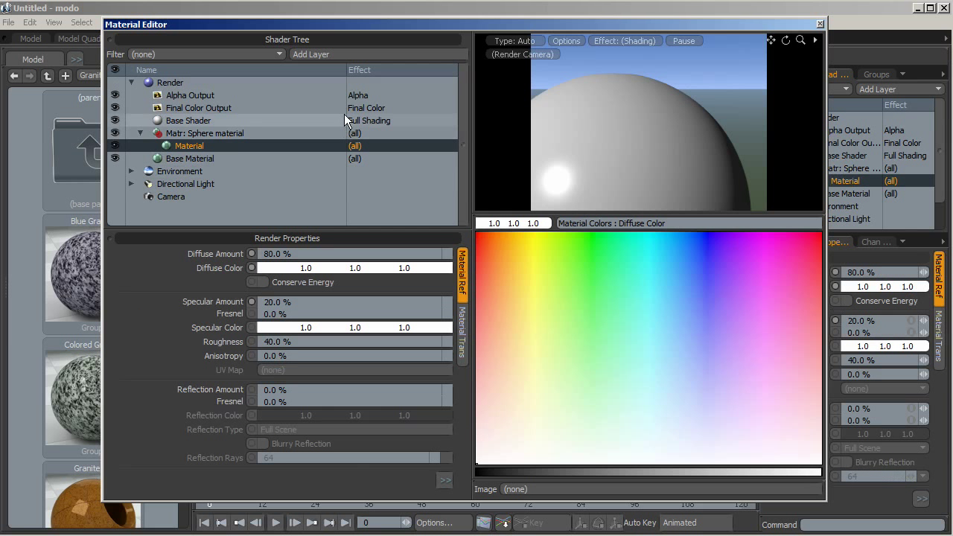
pyautogui.click(344, 52)
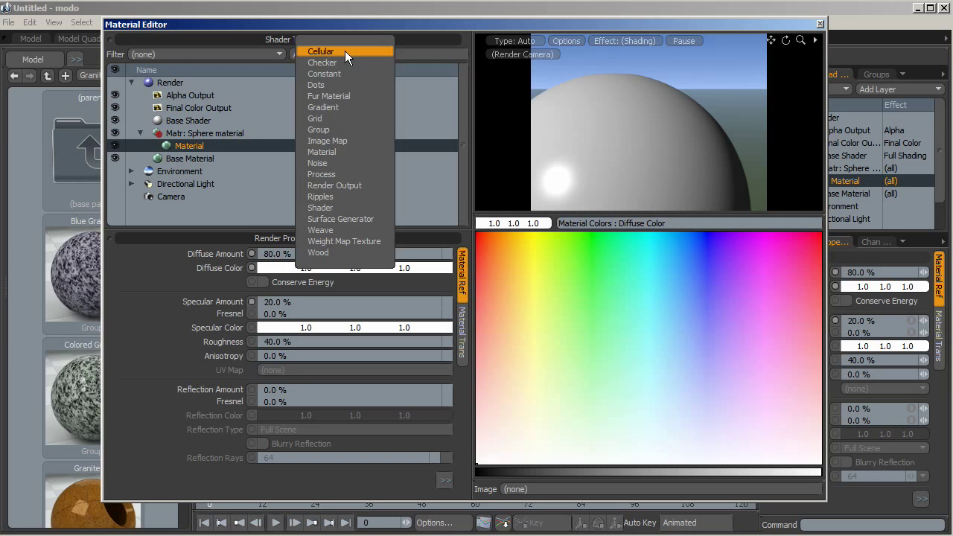
pyautogui.click(342, 163)
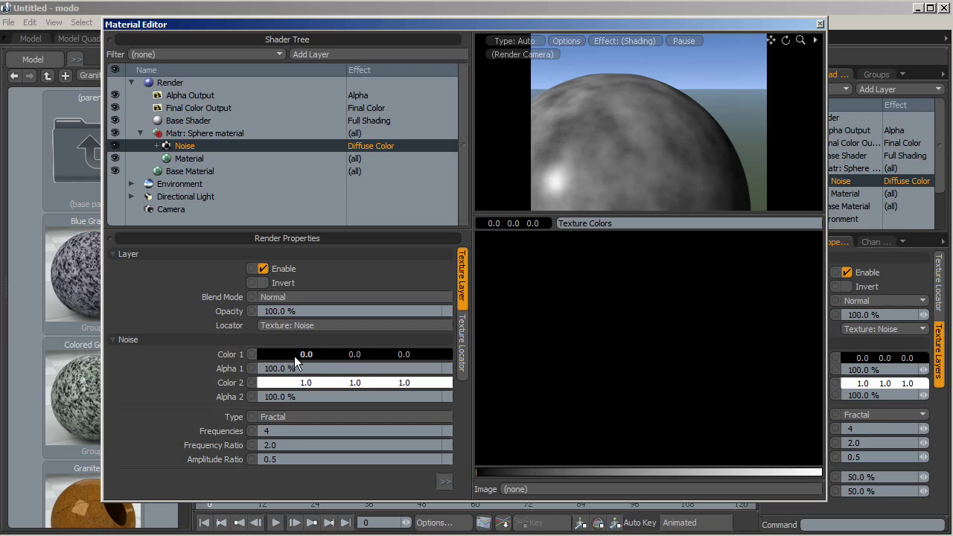
# - Set the Noise layer's Color 1 to dark red (0.55, 0.0, 0.0)
pyautogui.click(444, 353)
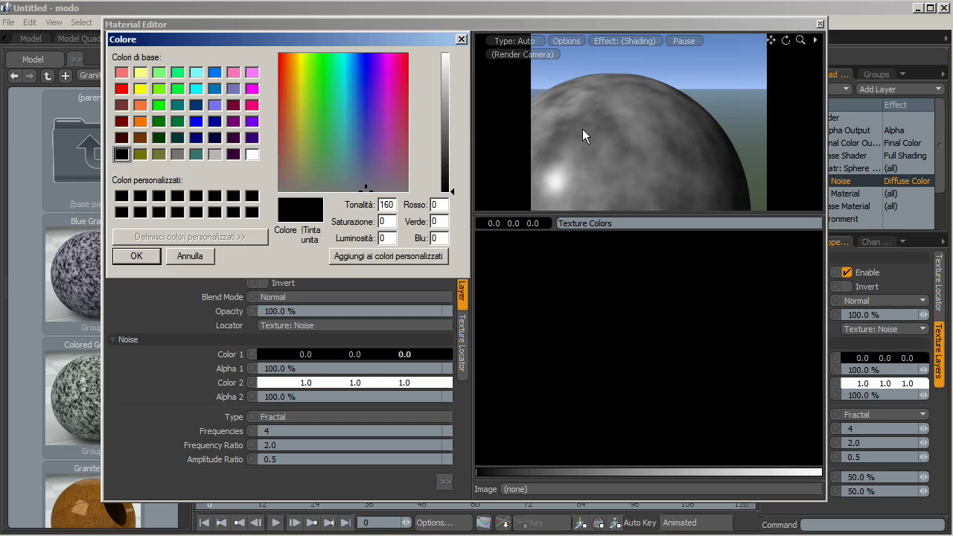
pyautogui.moveTo(320, 126); pyautogui.dragTo(408, 53)
pyautogui.moveTo(438, 93); pyautogui.dragTo(447, 154)
pyautogui.click(136, 256)
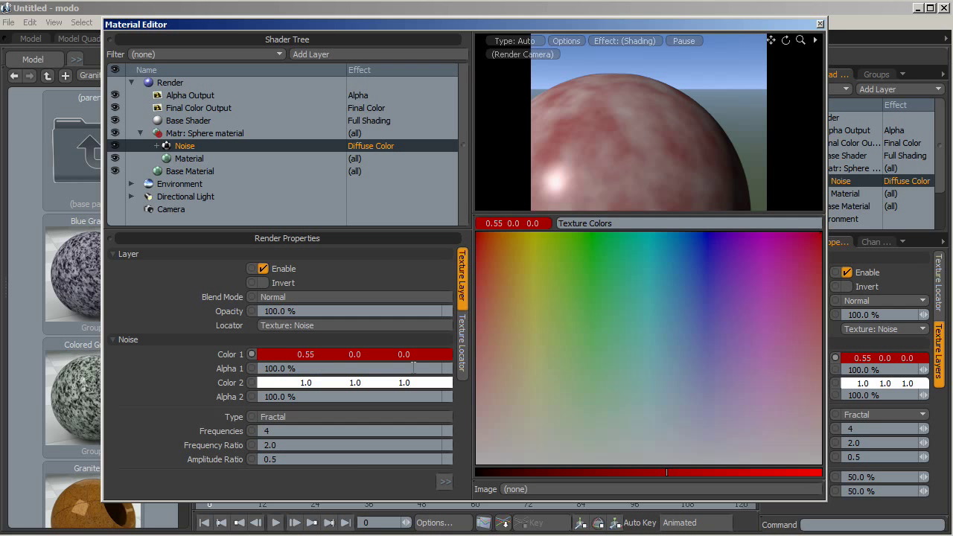
# - Try lowering the Noise layer's Alpha 1 to 34.5 % and restore it to 100 %
pyautogui.moveTo(447, 369); pyautogui.dragTo(561, 366)
pyautogui.moveTo(446, 367); pyautogui.dragTo(447, 365)
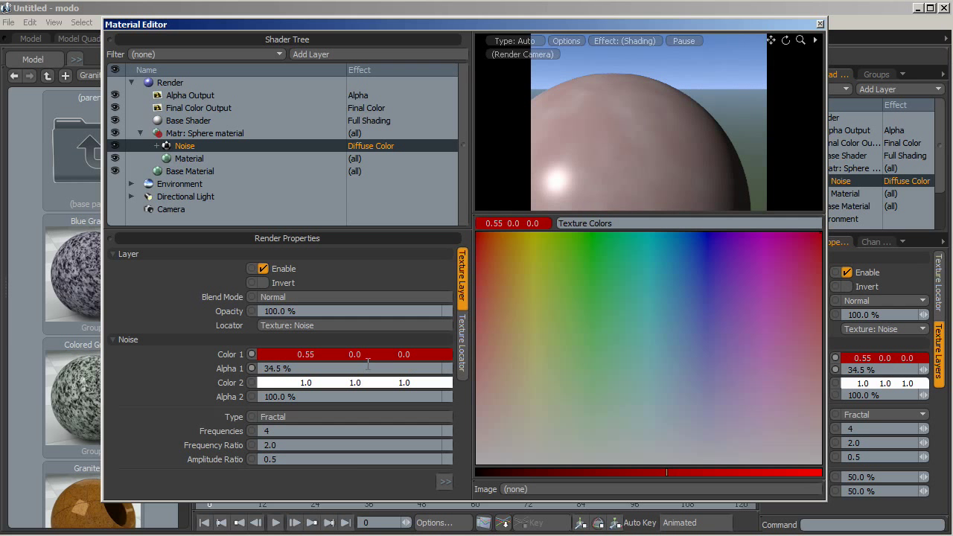
pyautogui.moveTo(292, 368); pyautogui.dragTo(187, 365)
pyautogui.write('100')
pyautogui.press('Return')
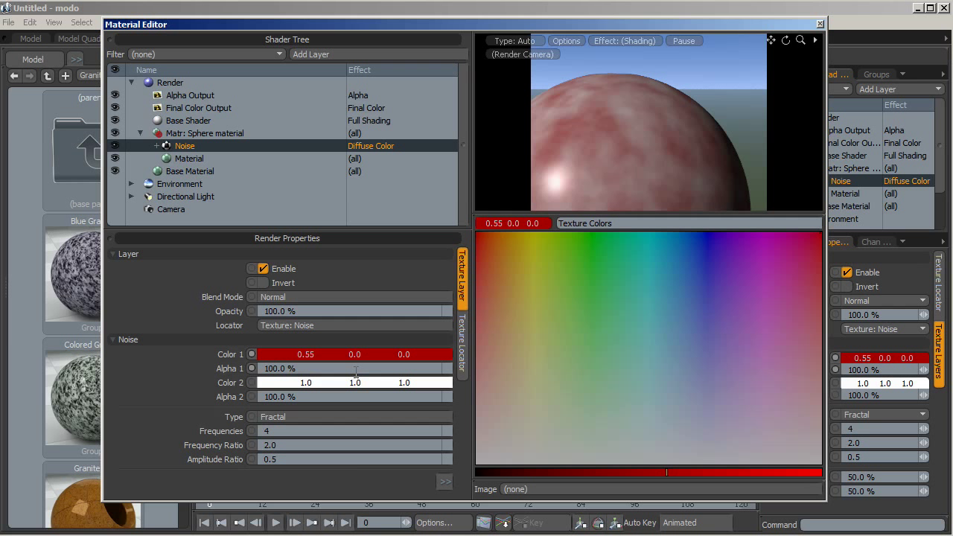
# - Set the Noise layer's Color 2 to green (0.22, 0.73, 0.0)
pyautogui.click(446, 381)
pyautogui.moveTo(325, 150); pyautogui.dragTo(312, 56)
pyautogui.click(449, 93)
pyautogui.moveTo(449, 94); pyautogui.dragTo(449, 141)
pyautogui.click(149, 256)
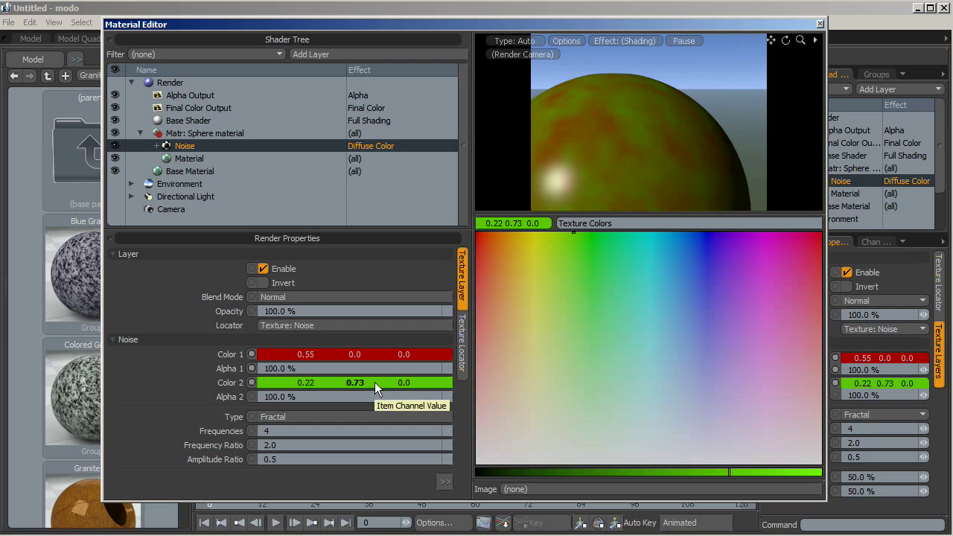
# - Try lowering the Noise layer's Alpha 2 to 48 % and restore it to 100 %
pyautogui.moveTo(444, 396)
pyautogui.mouseDown()
pyautogui.moveTo(372, 396)
pyautogui.moveTo(448, 395)
pyautogui.mouseUp()
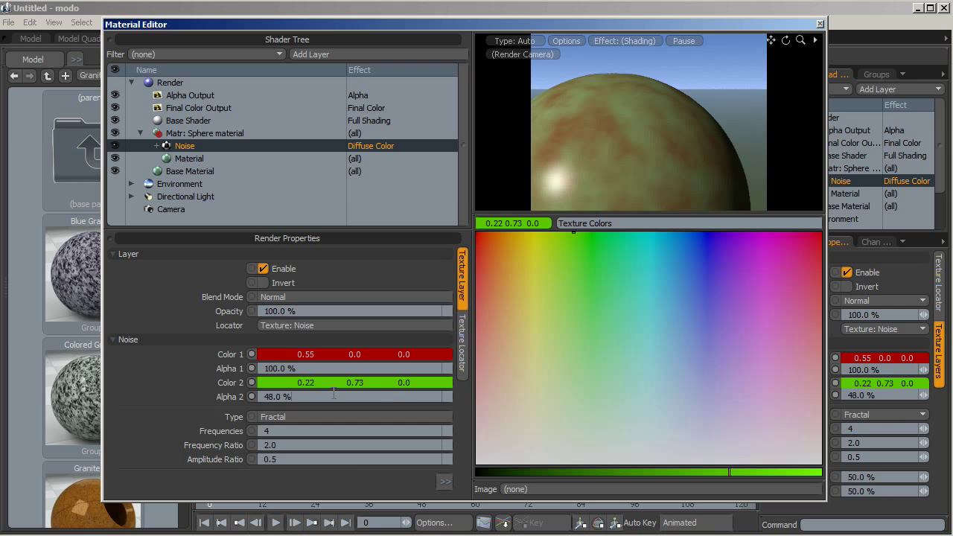
pyautogui.write('100')
pyautogui.press('Return')
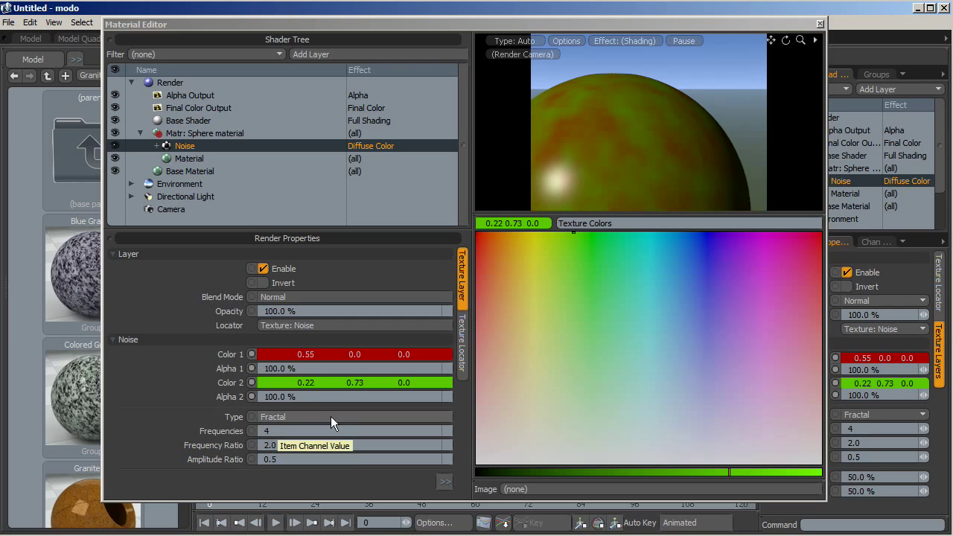
# - Compare the Simple, Fractal and Turbulence noise types in the preview, returning the Noise layer to Fractal
pyautogui.click(356, 417)
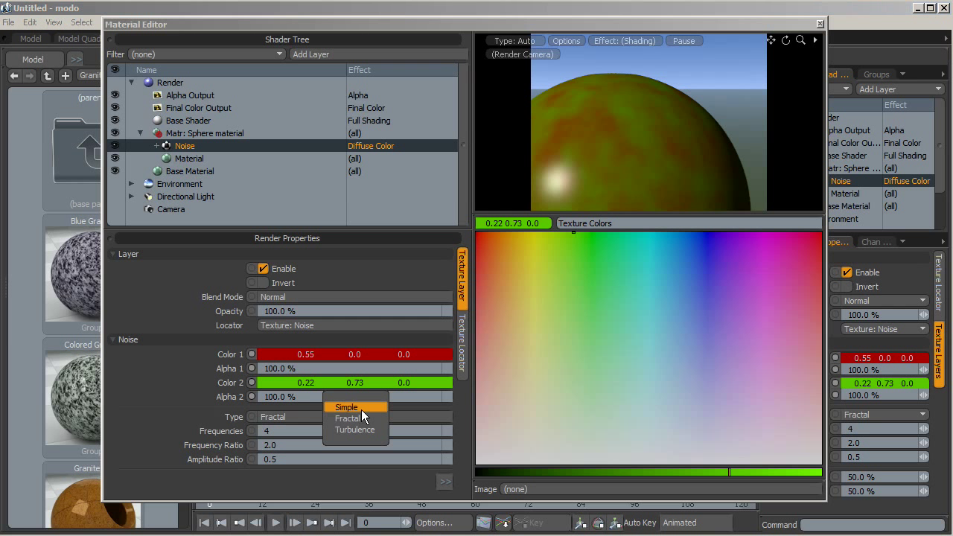
pyautogui.click(362, 408)
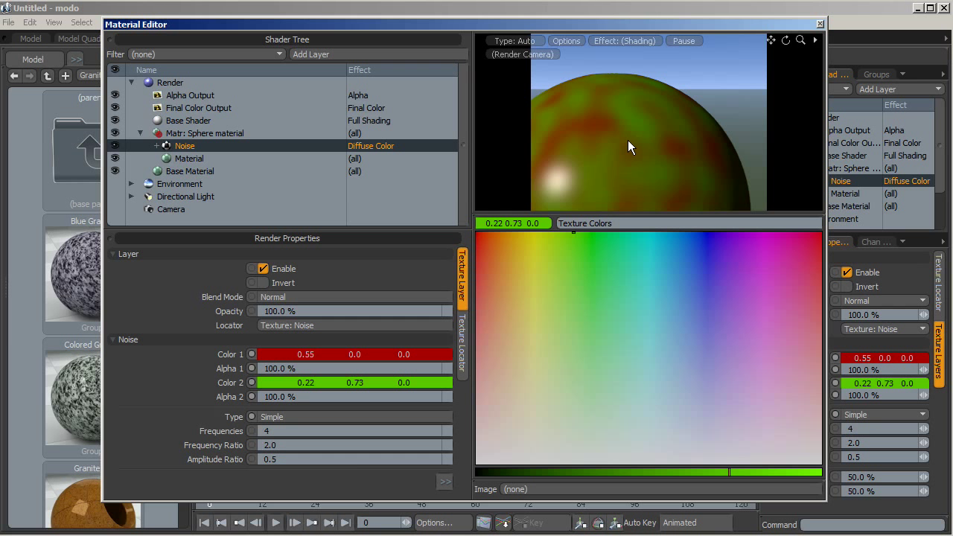
pyautogui.click(324, 417)
pyautogui.click(324, 430)
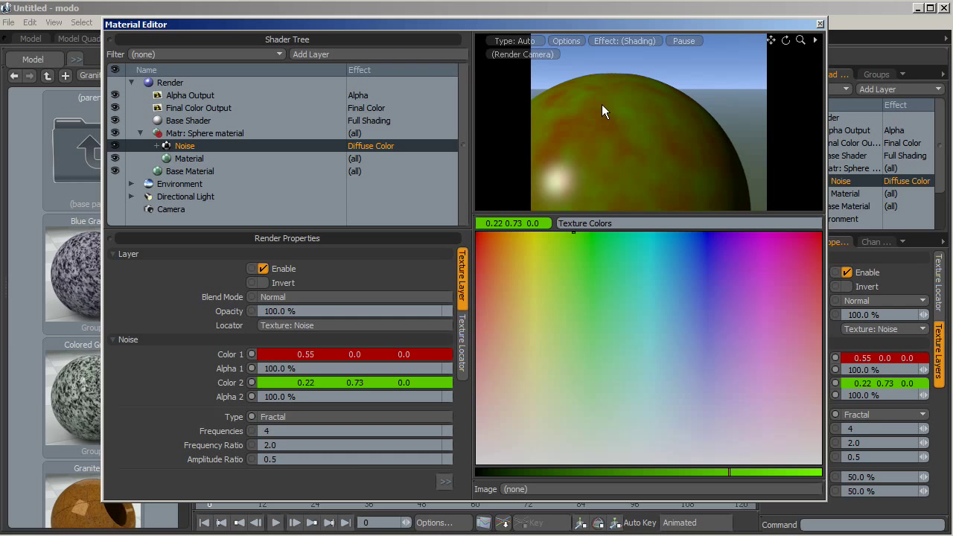
pyautogui.click(387, 415)
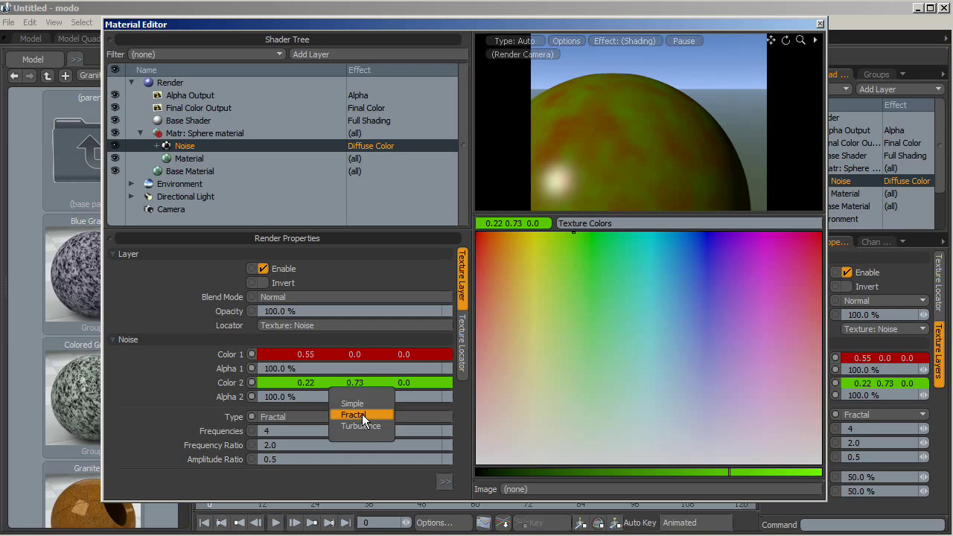
pyautogui.click(372, 427)
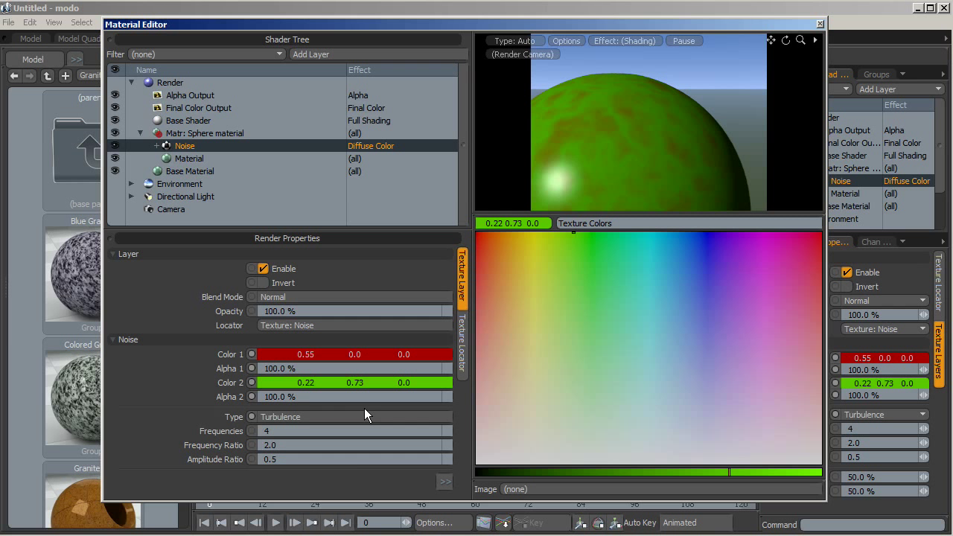
pyautogui.click(291, 416)
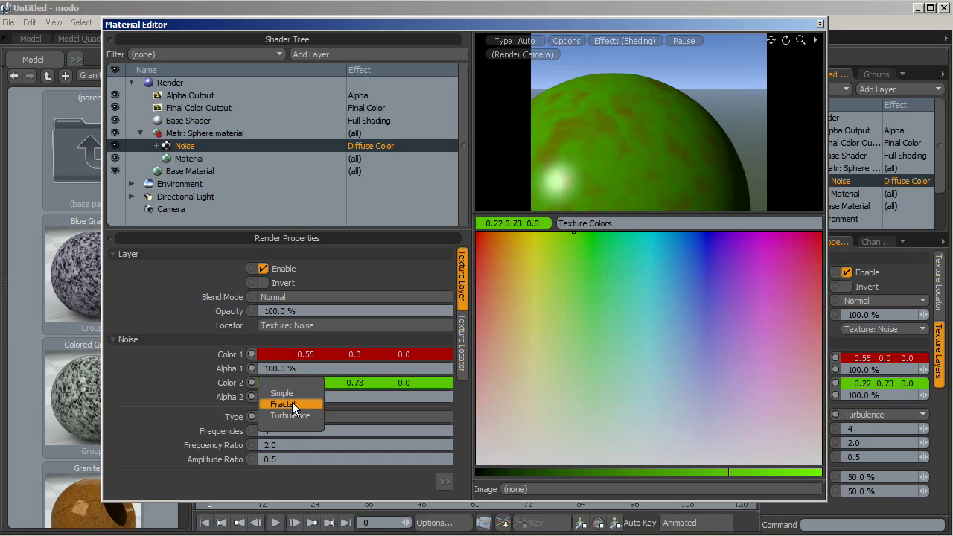
pyautogui.click(291, 402)
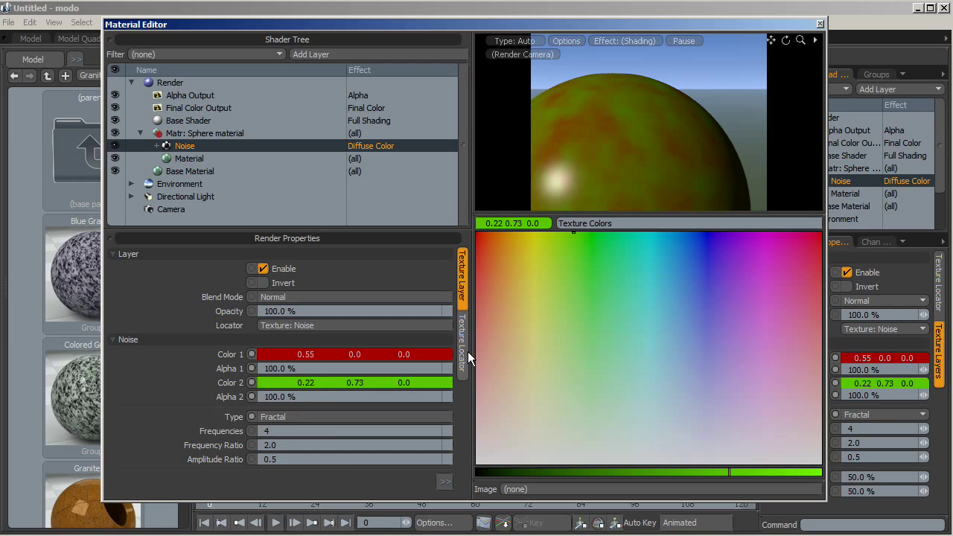
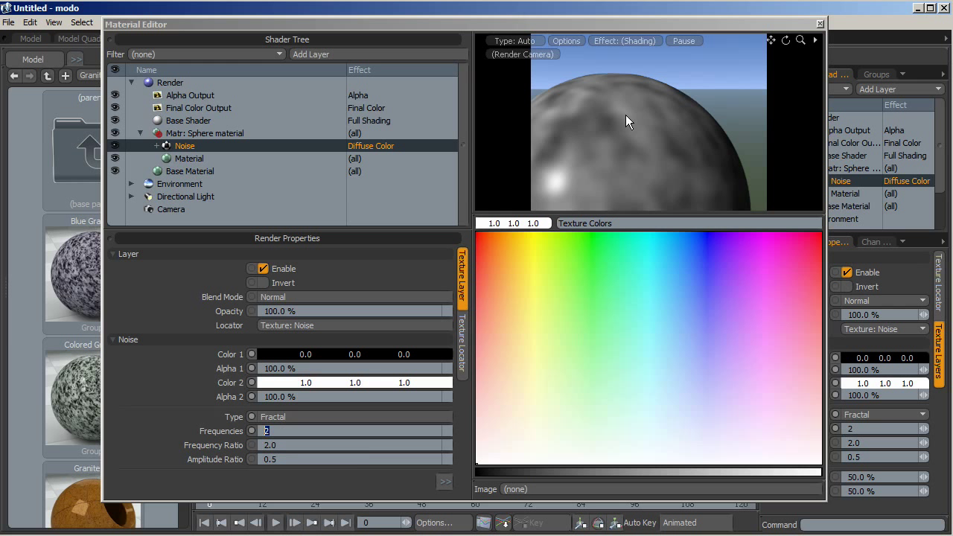
# - Try frequencies of 8, 3, 10 and 13 on the black-and-white Noise layer
pyautogui.click(280, 431)
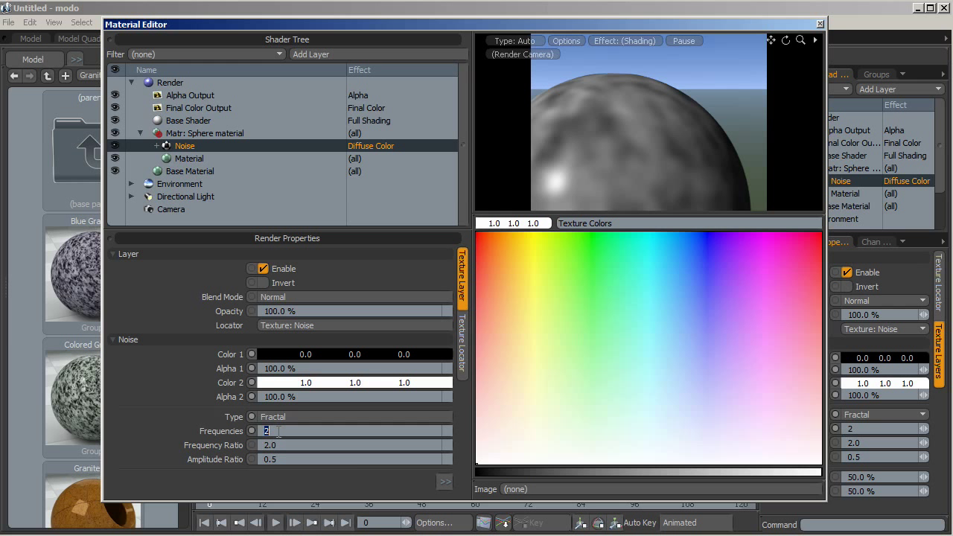
pyautogui.write('5')
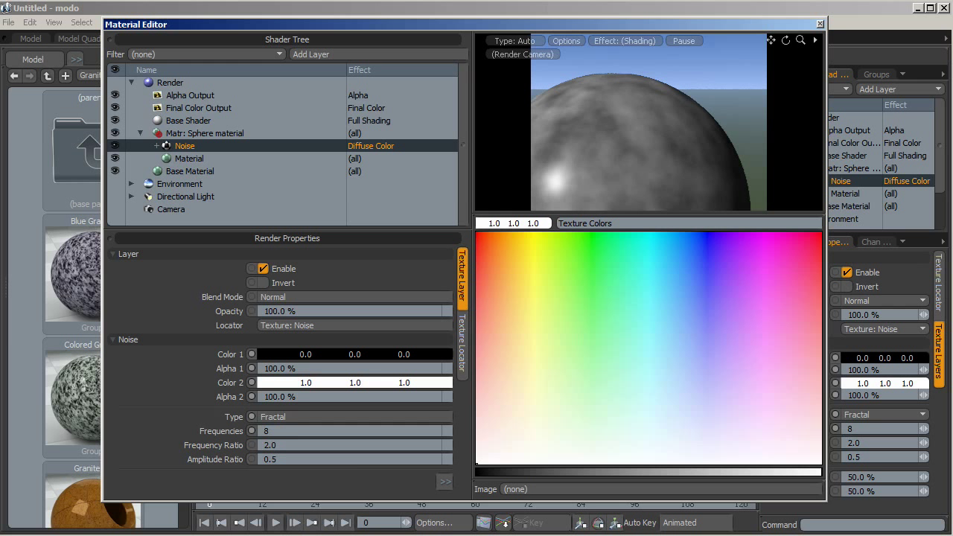
pyautogui.press('Return')
pyautogui.write('3')
pyautogui.press('Return')
pyautogui.write('10')
pyautogui.press('Return')
pyautogui.write('13')
pyautogui.press('Return')
# - Set the Noise layer's frequencies to 5 and its frequency ratio to 1.81
pyautogui.click(785, 40)
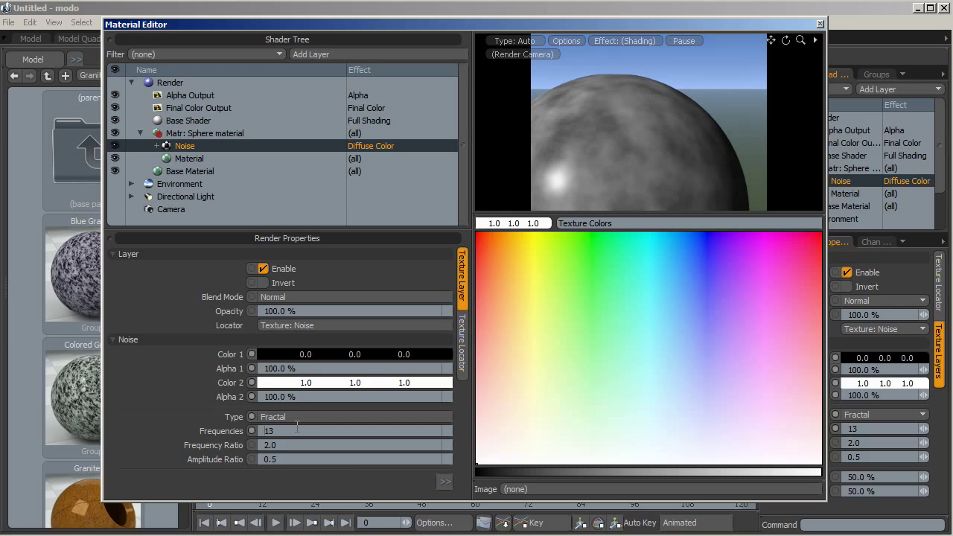
pyautogui.scroll(-2, 449, 430)
pyautogui.write('5')
pyautogui.press('Return')
pyautogui.moveTo(448, 444)
pyautogui.mouseDown()
pyautogui.moveTo(438, 444)
pyautogui.moveTo(450, 442)
pyautogui.mouseUp()
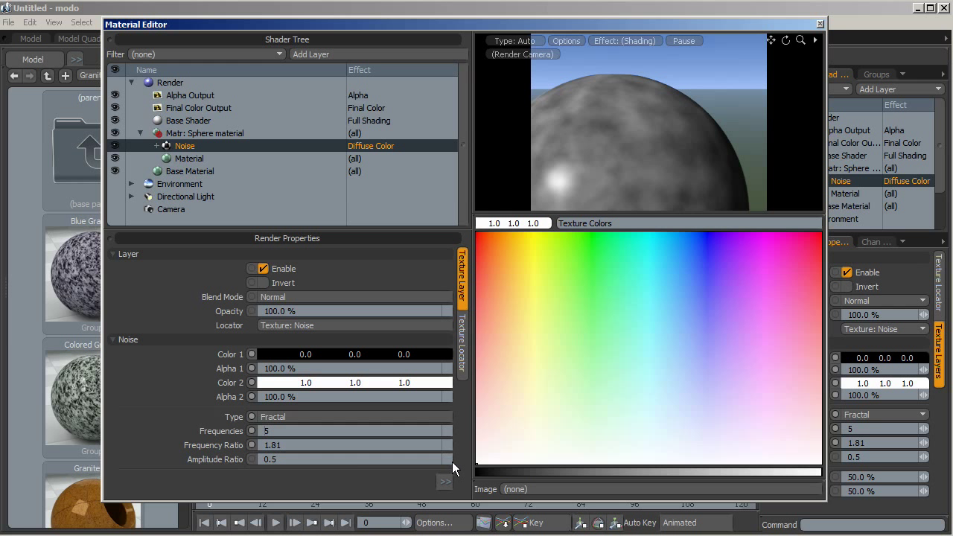
# - Set the Noise layer's amplitude ratio to 0.478 while examining the sphere up close in the preview
pyautogui.moveTo(449, 458)
pyautogui.mouseDown()
pyautogui.moveTo(431, 459)
pyautogui.moveTo(448, 459)
pyautogui.mouseUp()
pyautogui.moveTo(800, 40); pyautogui.dragTo(804, 49)
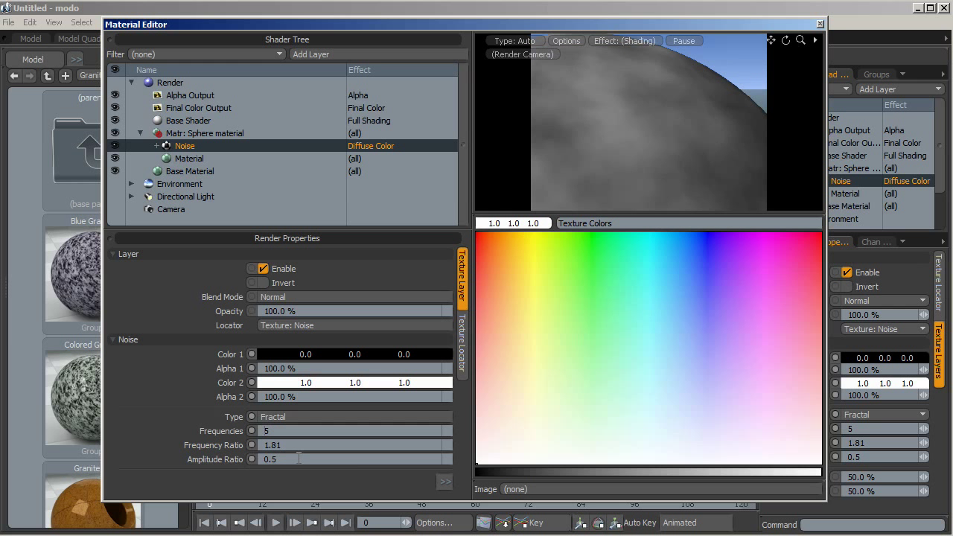
pyautogui.moveTo(444, 458)
pyautogui.mouseDown()
pyautogui.moveTo(451, 446)
pyautogui.moveTo(448, 458)
pyautogui.mouseUp()
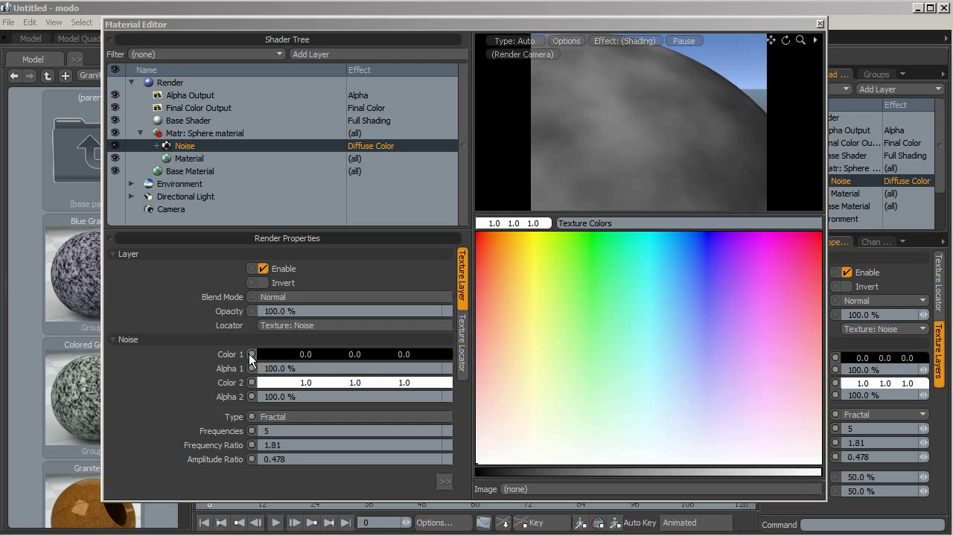
# - Set the Noise layer's bias to 80%, gain to 81.5% and frequencies to 14
pyautogui.click(113, 254)
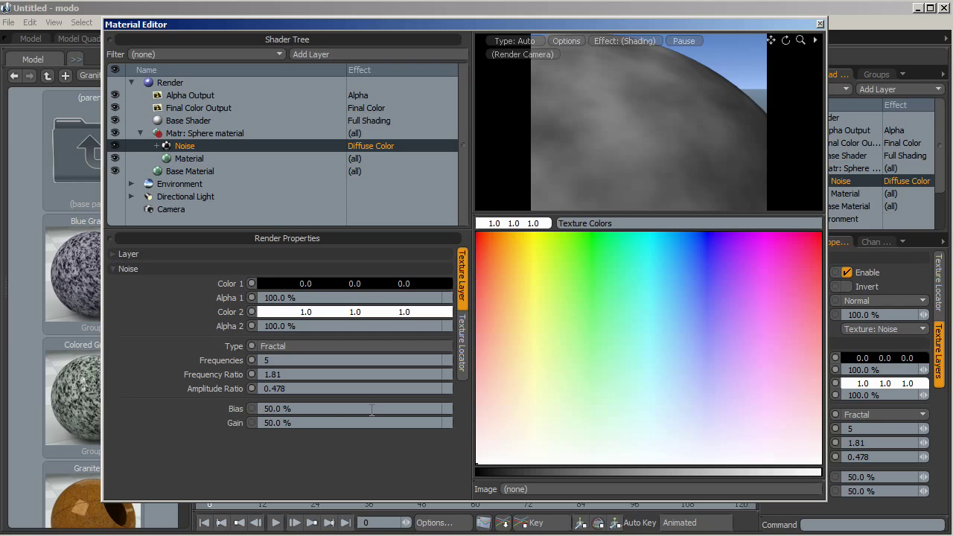
pyautogui.moveTo(451, 407)
pyautogui.mouseDown()
pyautogui.moveTo(514, 407)
pyautogui.moveTo(454, 407)
pyautogui.mouseUp()
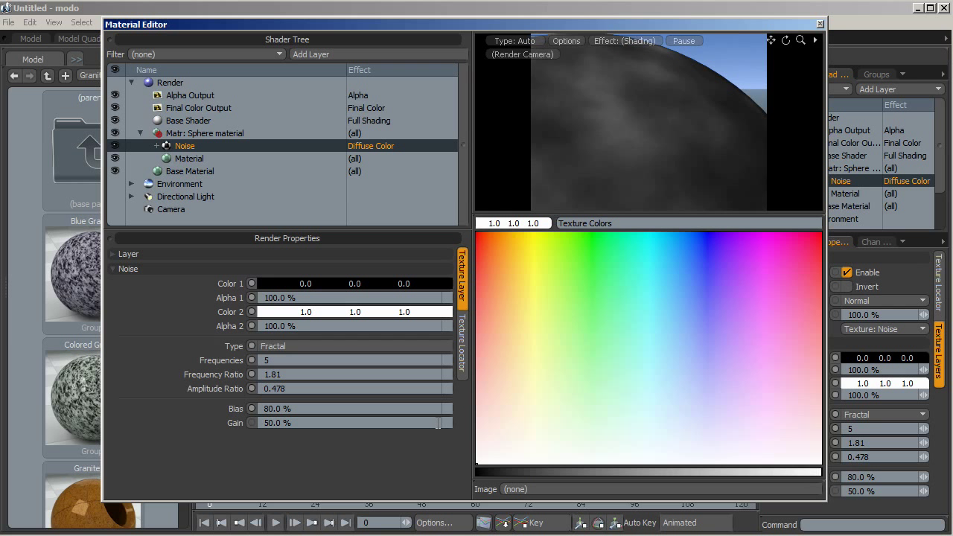
pyautogui.moveTo(448, 421); pyautogui.dragTo(502, 421)
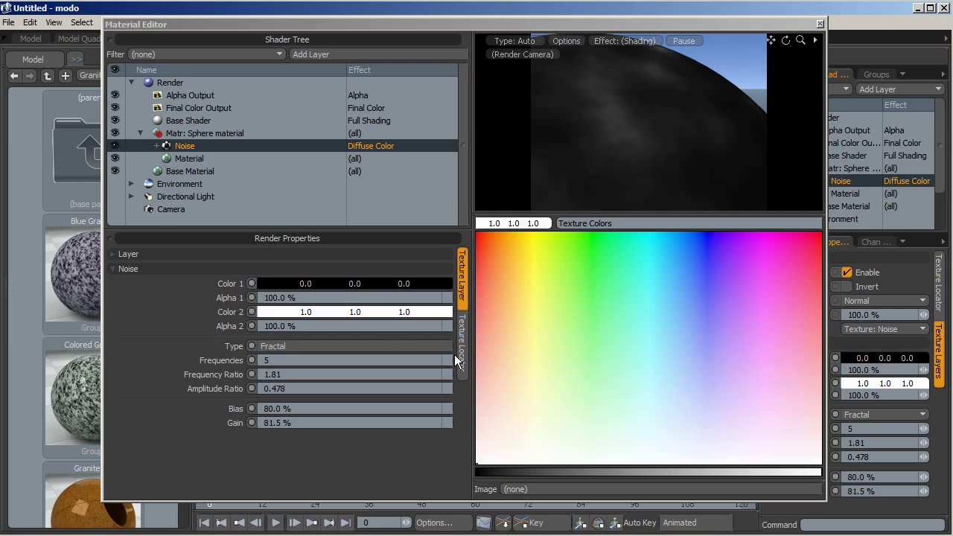
pyautogui.moveTo(447, 360); pyautogui.dragTo(473, 359)
# - Change the Noise layer's effect to Displacement and frame the displaced sphere's silhouette in the preview
pyautogui.click(374, 146)
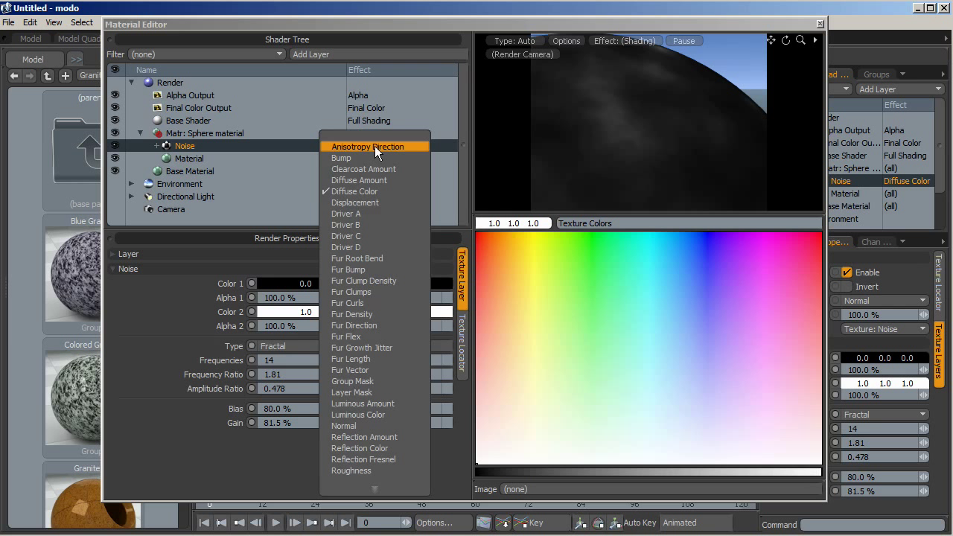
pyautogui.click(363, 202)
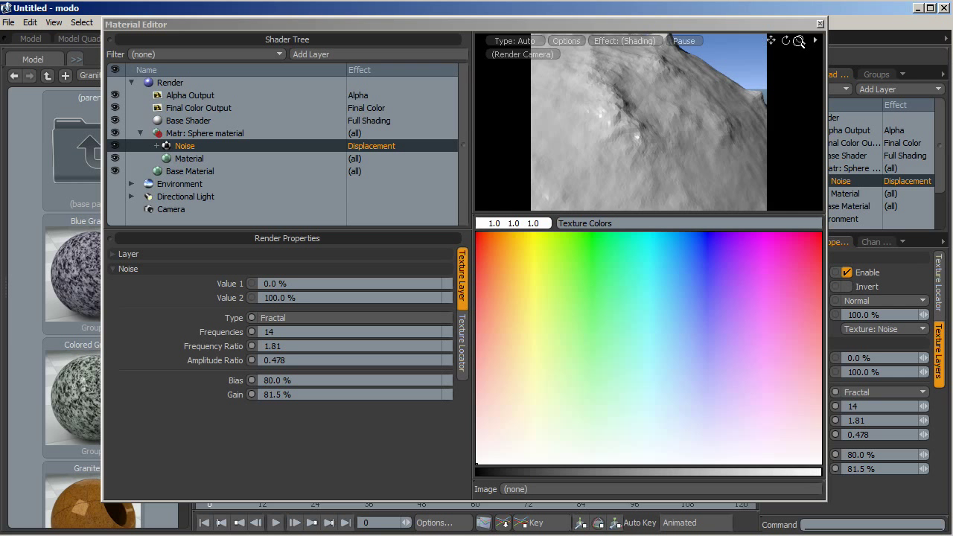
pyautogui.moveTo(774, 40); pyautogui.dragTo(772, 117)
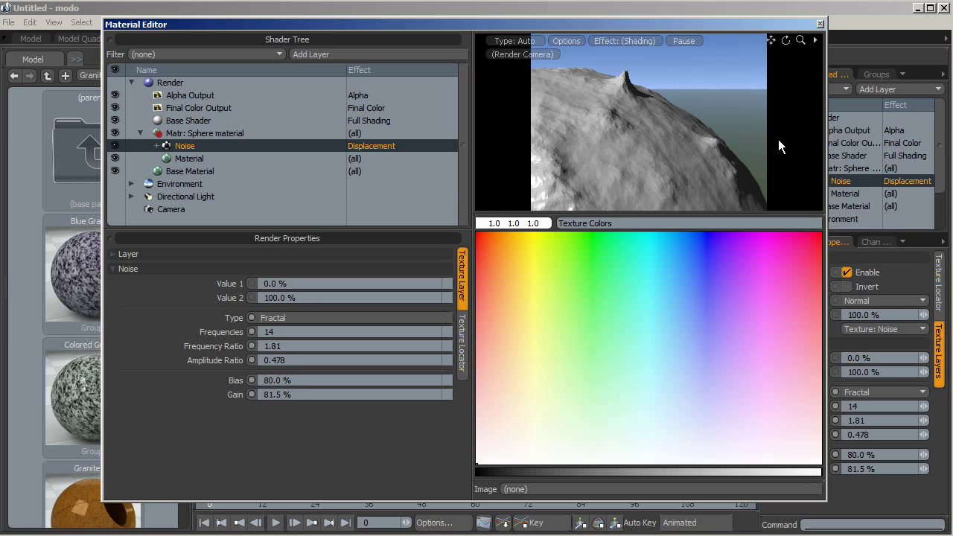
# - Increase the sphere material's displacement distance, trying 45 cm first and settling on 70 cm
pyautogui.click(188, 158)
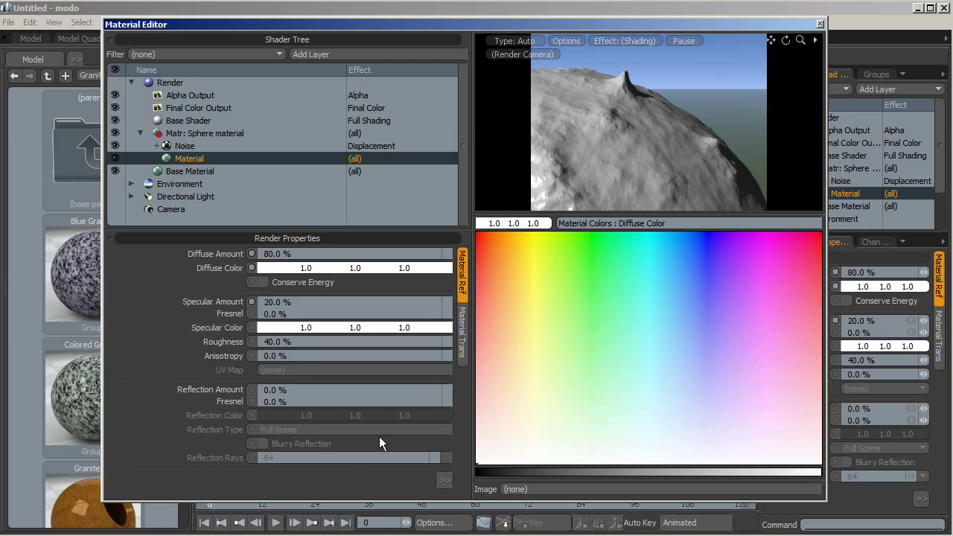
pyautogui.click(443, 481)
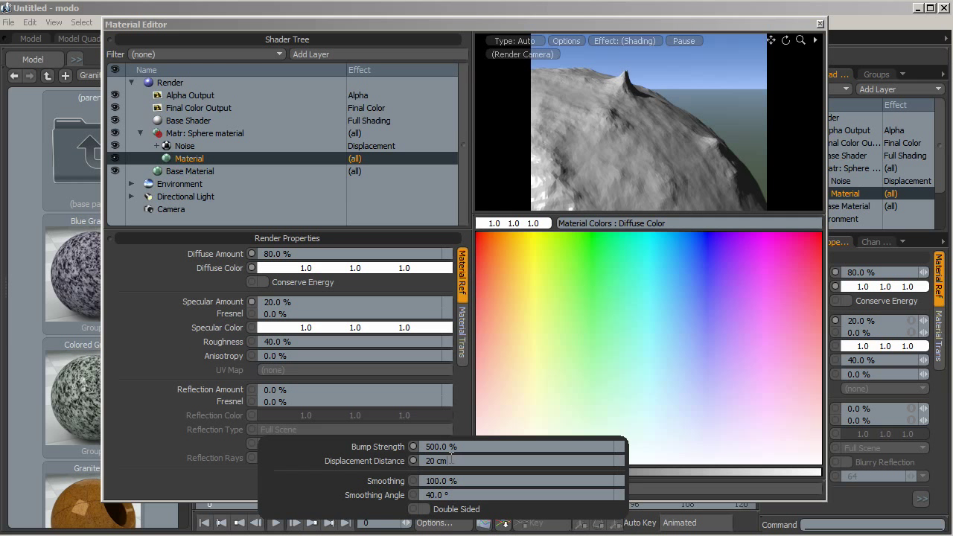
pyautogui.click(374, 457)
pyautogui.write('45')
pyautogui.press('Return')
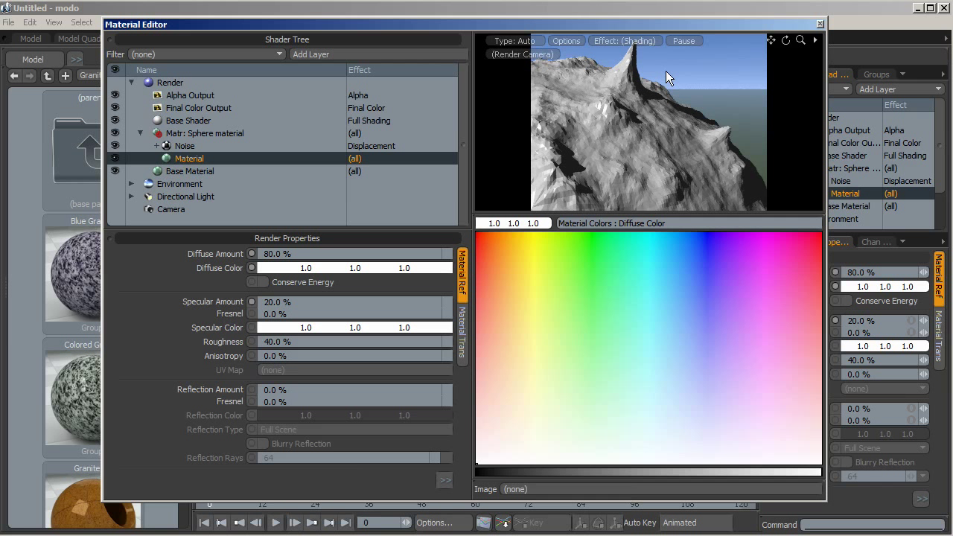
pyautogui.click(446, 479)
pyautogui.click(462, 462)
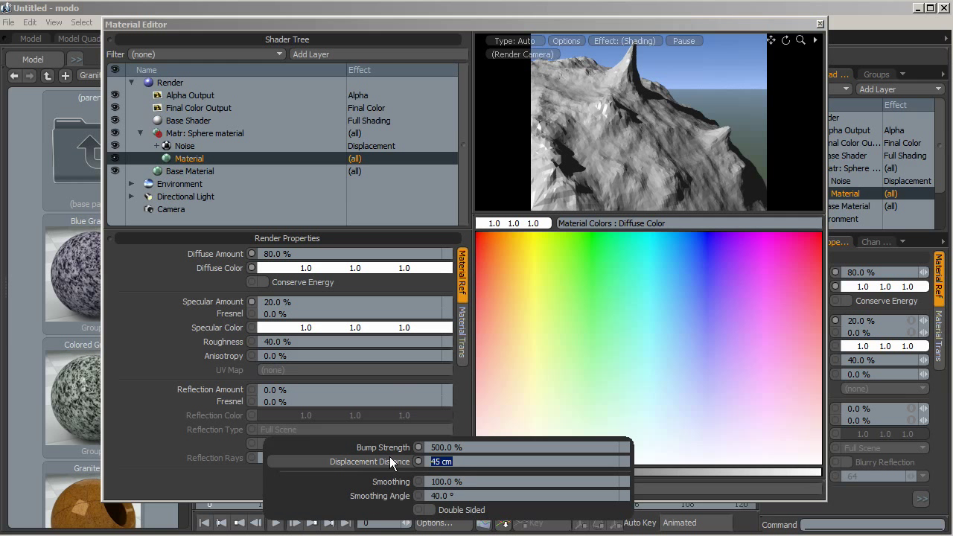
pyautogui.write('70')
pyautogui.press('Return')
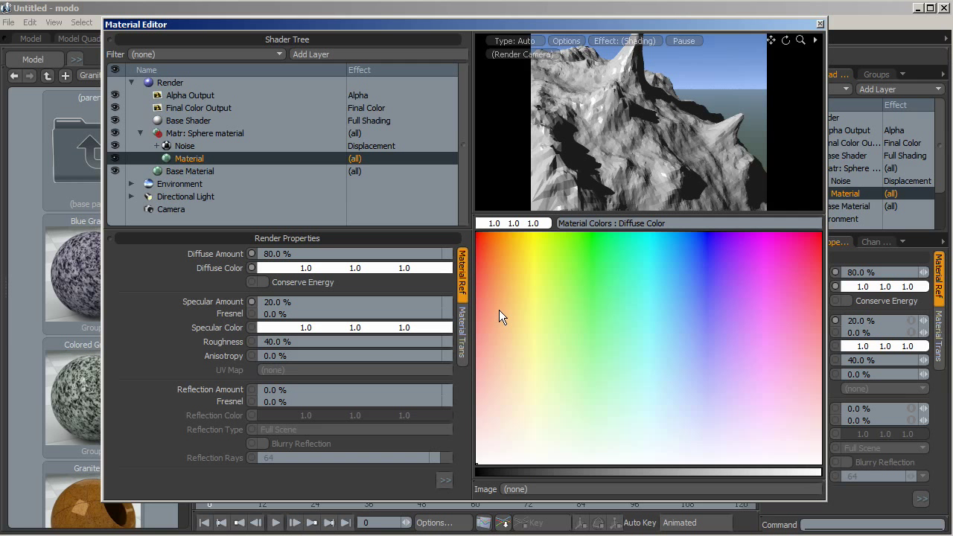
# - Set the displacement Noise layer's frequencies to 20 and close the Material Editor
pyautogui.click(211, 144)
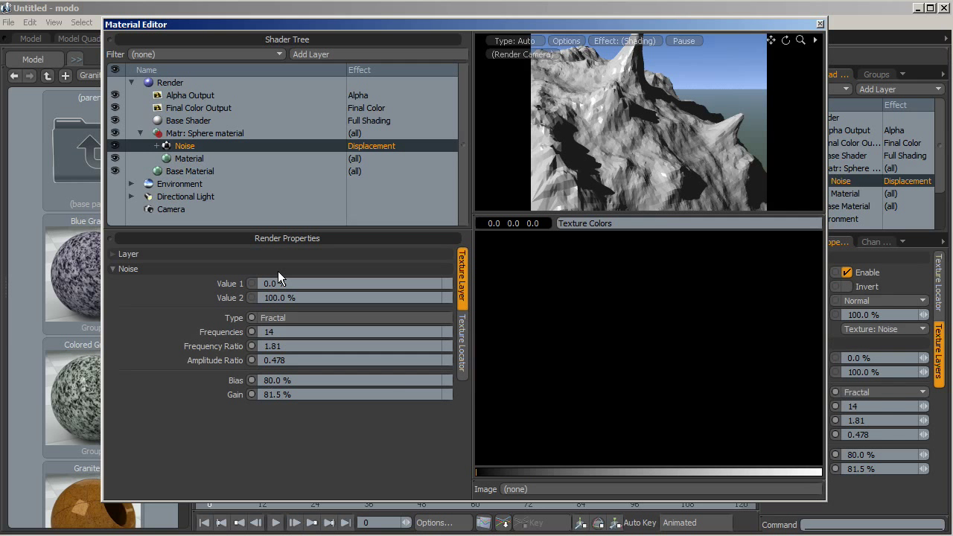
pyautogui.moveTo(446, 332); pyautogui.dragTo(454, 335)
pyautogui.click(820, 24)
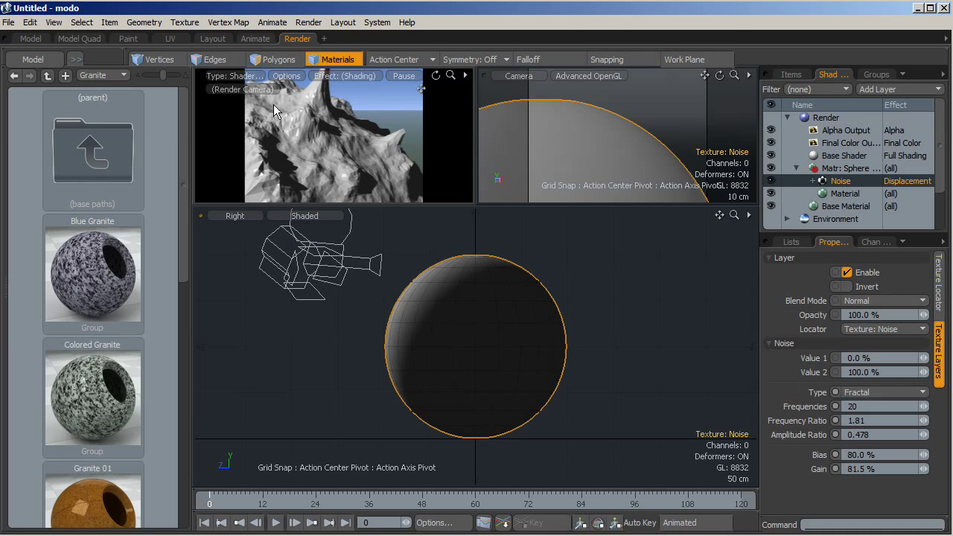
pyautogui.click(235, 75)
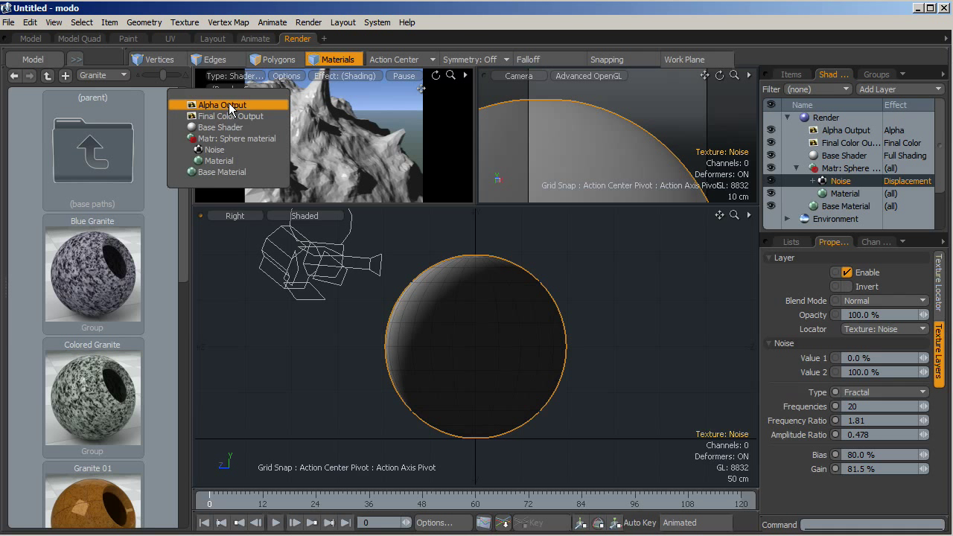
pyautogui.click(309, 23)
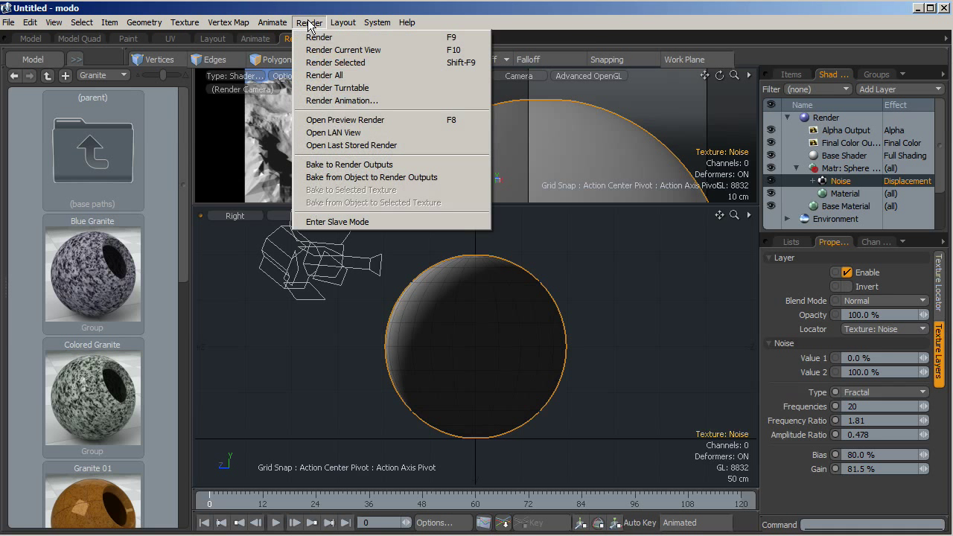
pyautogui.click(419, 9)
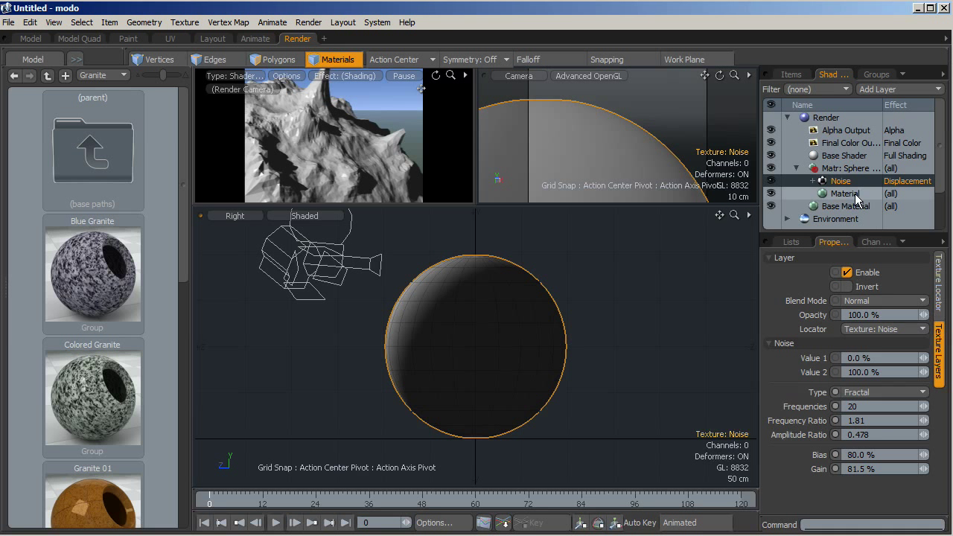
# - Enable indirect illumination with 32 indirect rays, and set irradiance caching to 128 rays with supersampling off
pyautogui.click(833, 118)
pyautogui.click(939, 352)
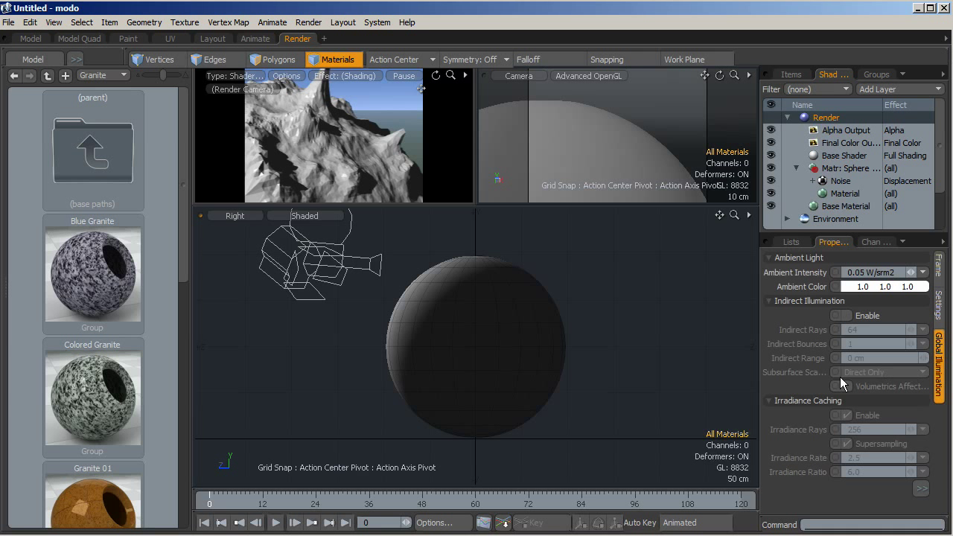
pyautogui.click(847, 316)
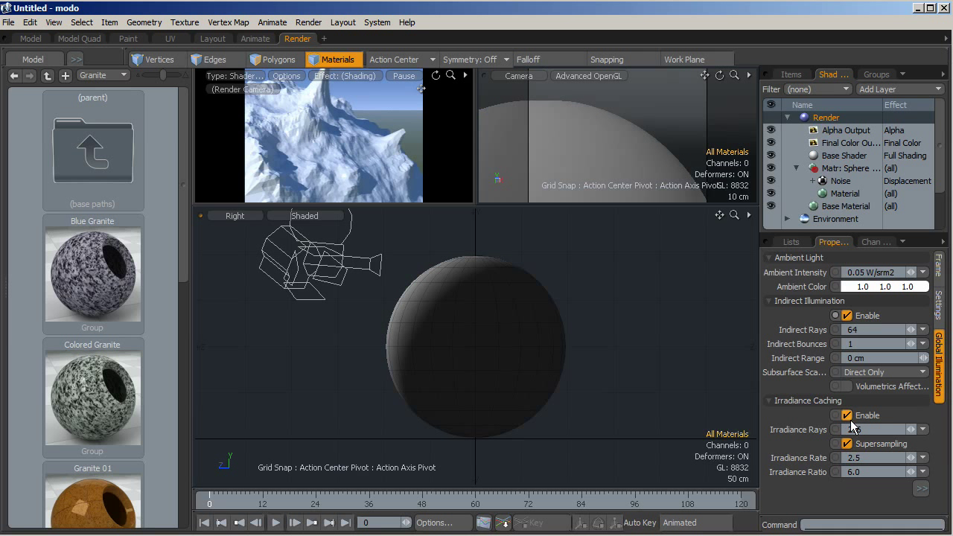
pyautogui.click(846, 443)
pyautogui.click(856, 429)
pyautogui.write('128')
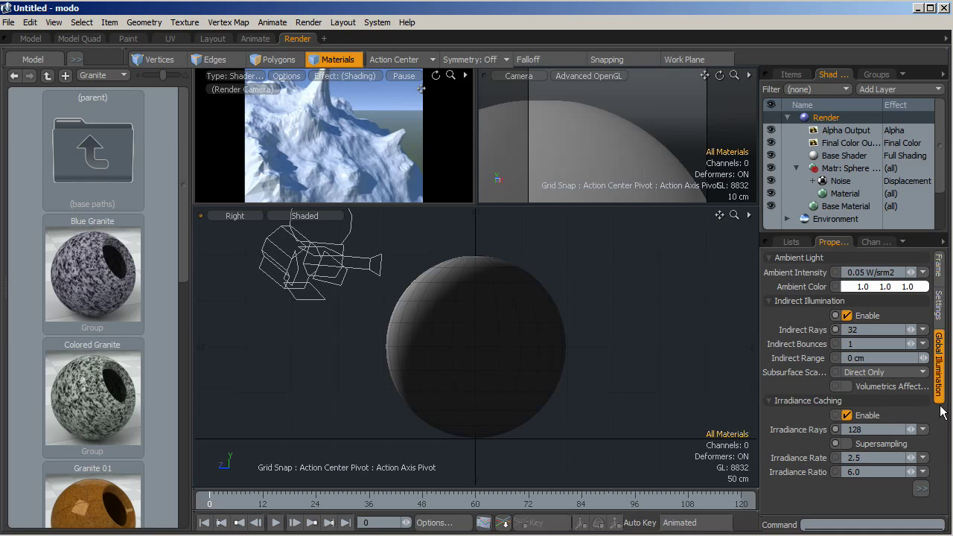
pyautogui.click(923, 491)
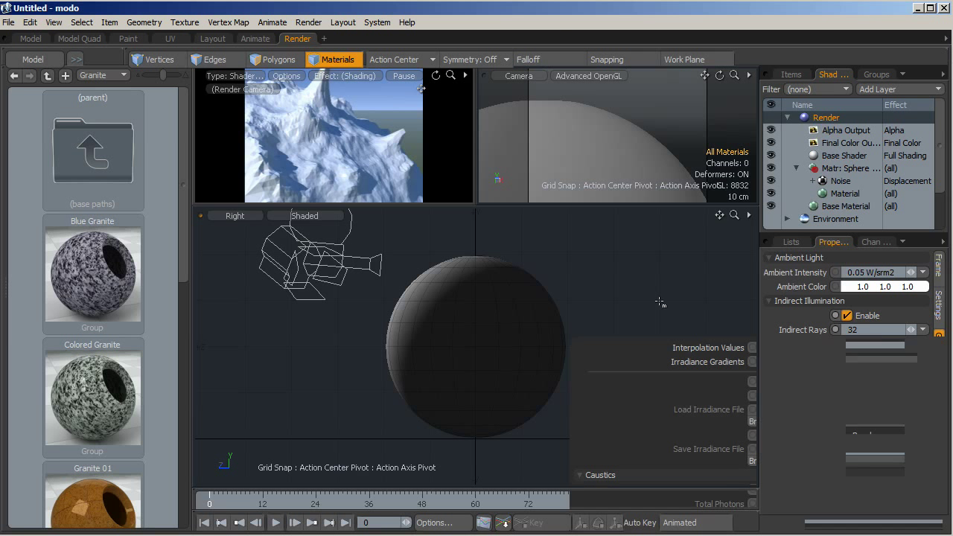
# - Render the current view, dismissing the focus distance warning, and minimize the finished render window
pyautogui.click(228, 23)
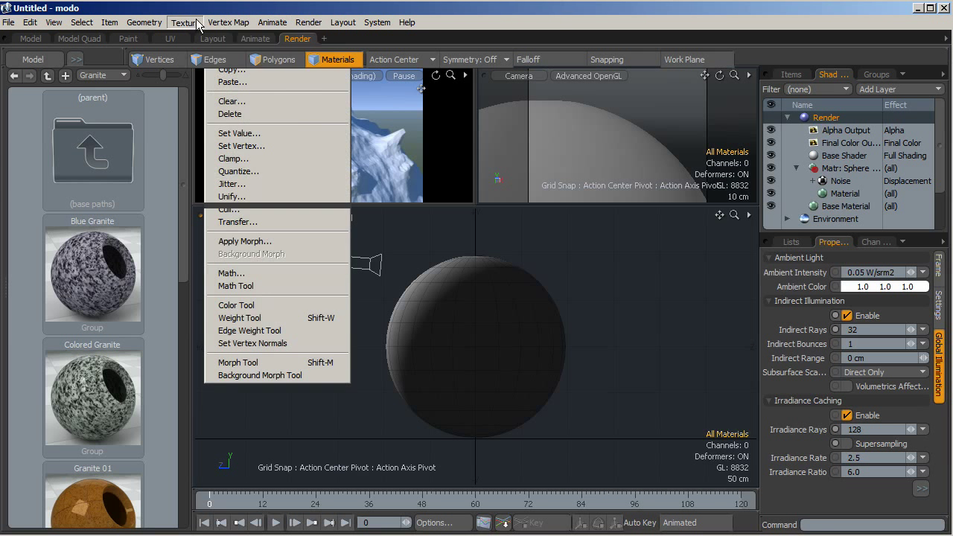
pyautogui.moveTo(183, 23)
pyautogui.moveTo(309, 23)
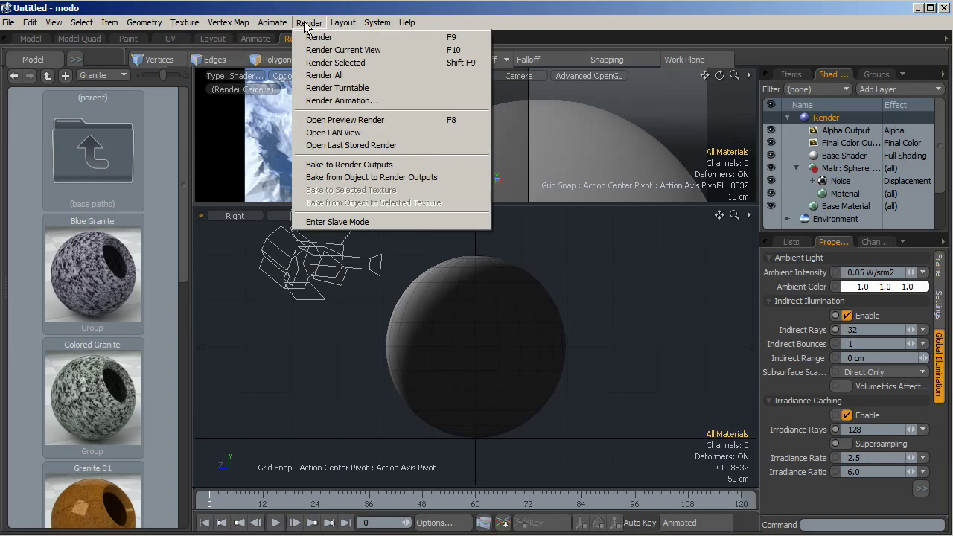
pyautogui.click(331, 52)
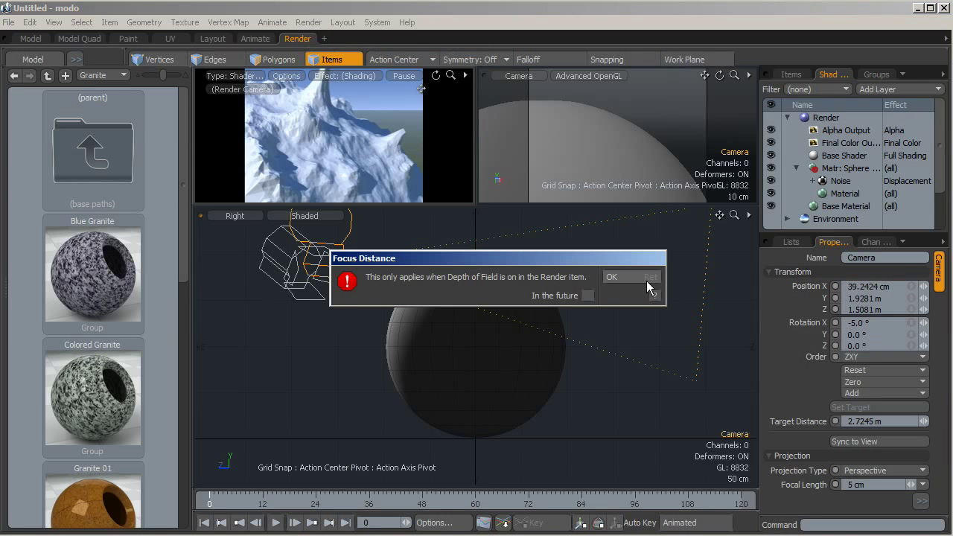
pyautogui.click(639, 281)
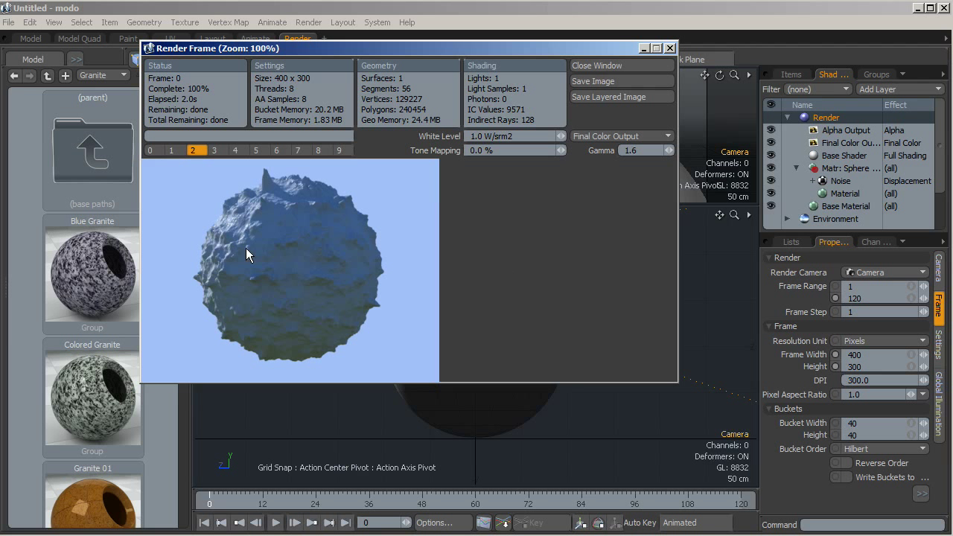
pyautogui.click(644, 48)
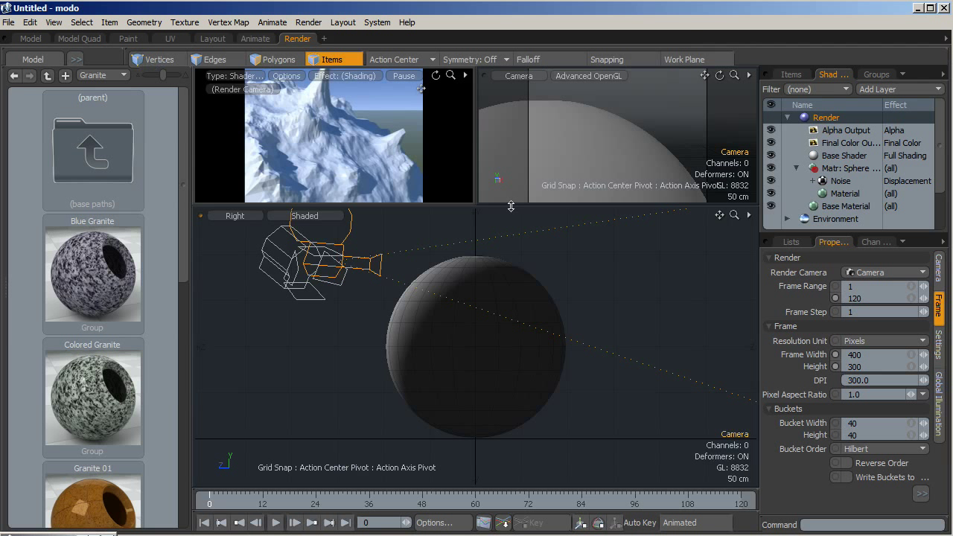
# - Switch the large Right viewport to look through the scene camera
pyautogui.click(223, 213)
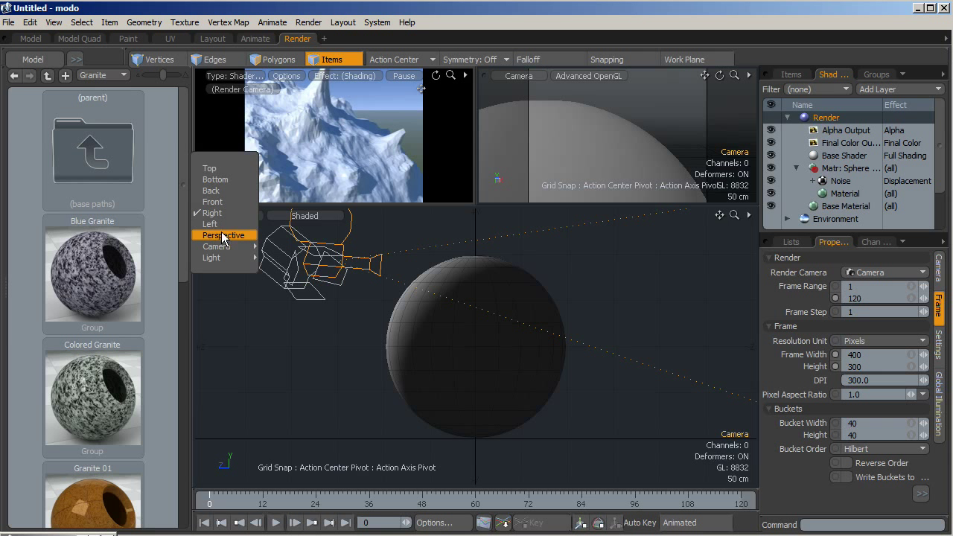
pyautogui.press('Escape')
pyautogui.click(225, 214)
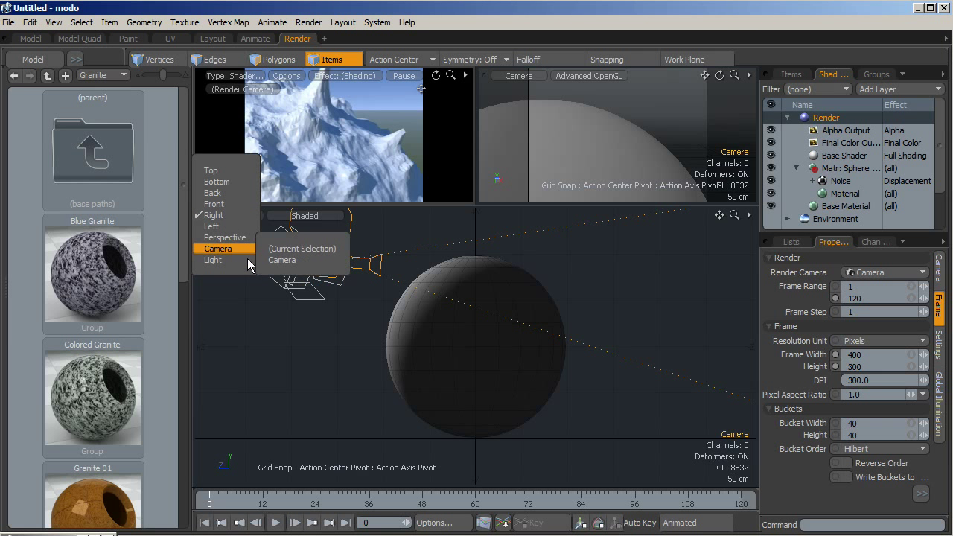
pyautogui.moveTo(218, 249)
pyautogui.click(281, 260)
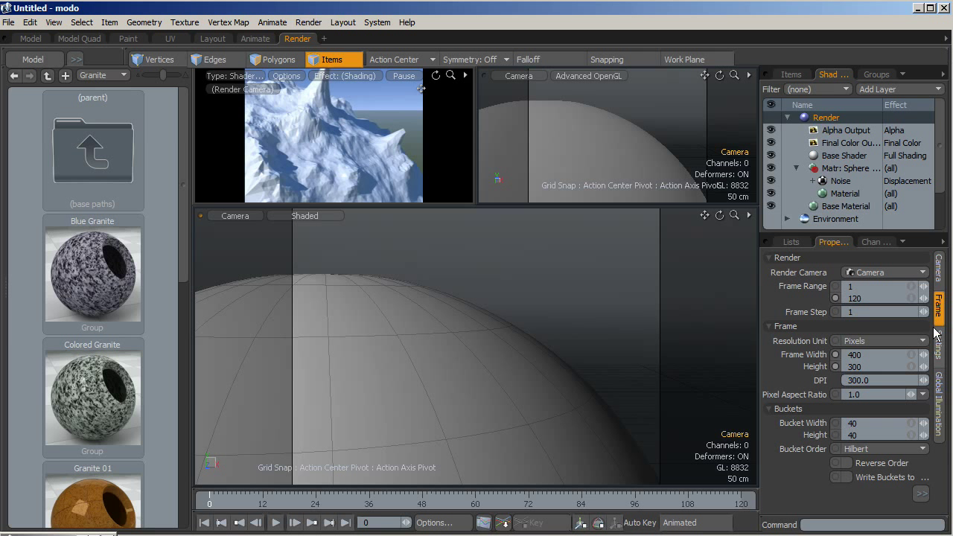
# - Set the render frame size to 720 pixels wide and 480 pixels high
pyautogui.click(878, 355)
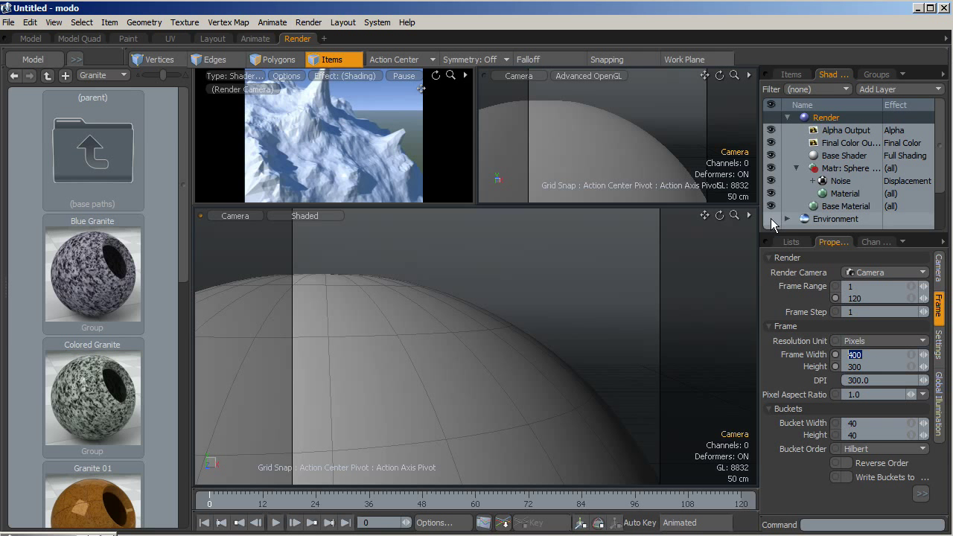
pyautogui.write('720')
pyautogui.press('Tab')
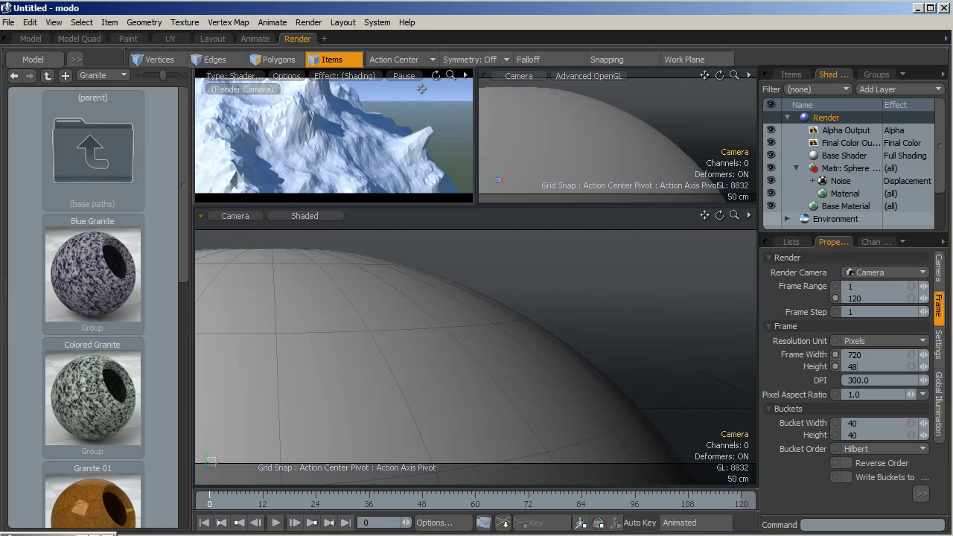
pyautogui.write('480')
pyautogui.press('Return')
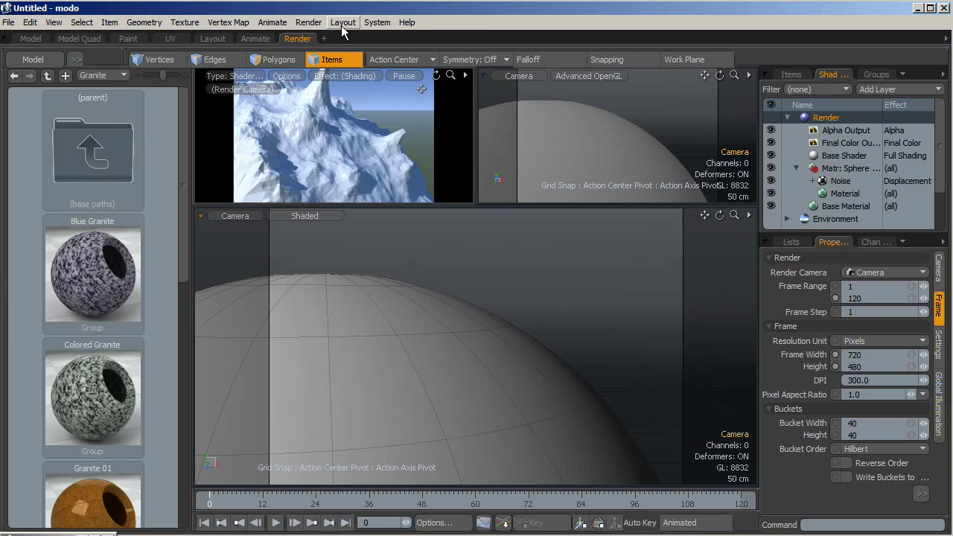
# - Render the camera view at the new frame size, then minimize the render window
pyautogui.click(308, 22)
pyautogui.click(350, 49)
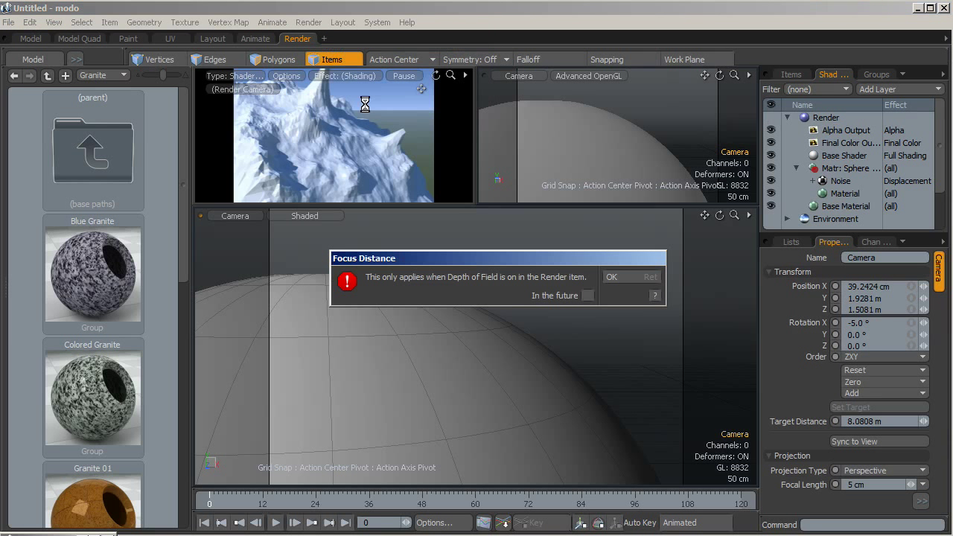
pyautogui.click(618, 277)
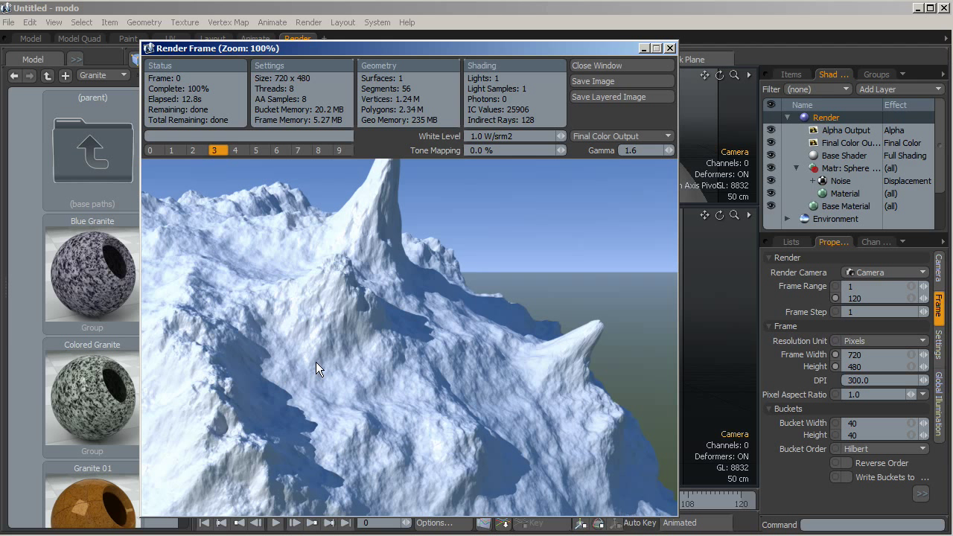
pyautogui.click(643, 49)
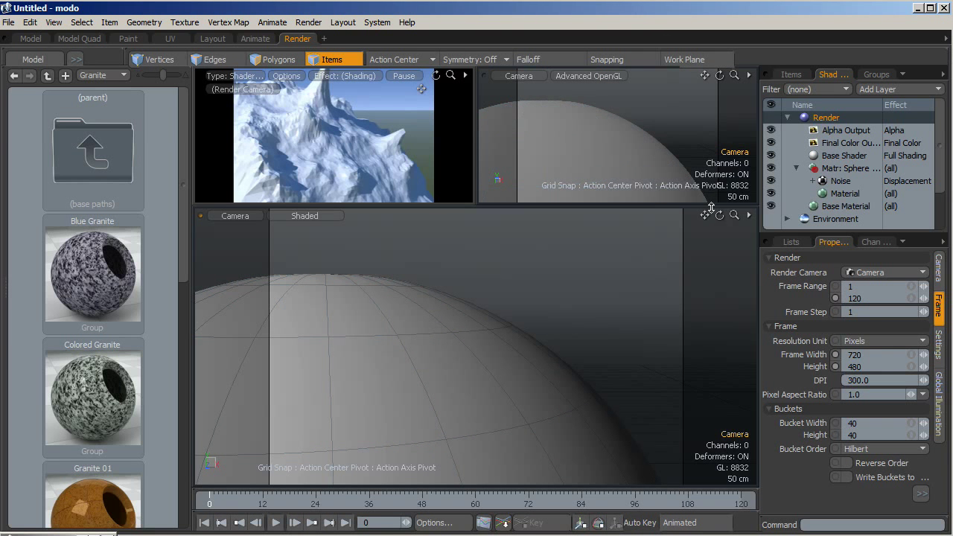
# - Reframe the camera on the upper half of the displaced sphere against the sky and render the current view
pyautogui.scroll(10, 695, 252)
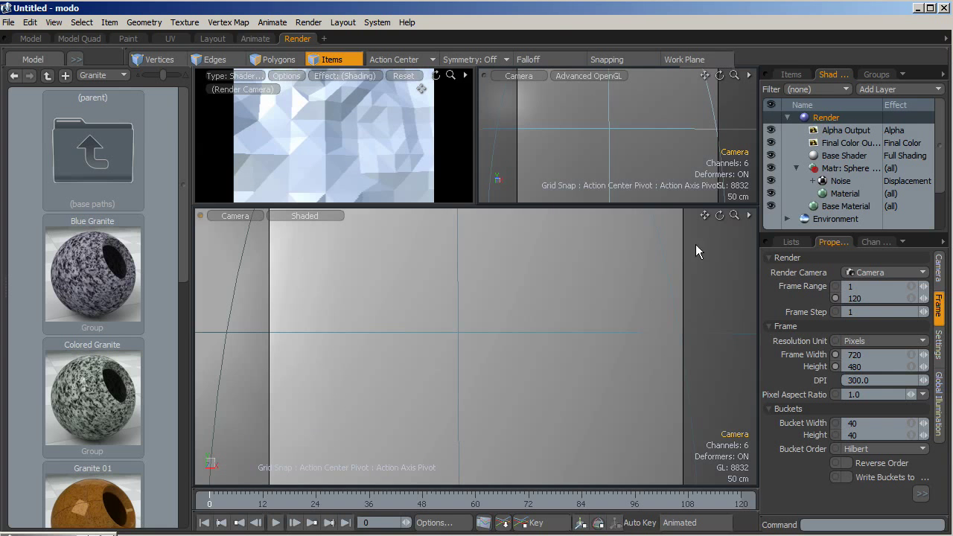
pyautogui.moveTo(704, 215); pyautogui.dragTo(677, 232)
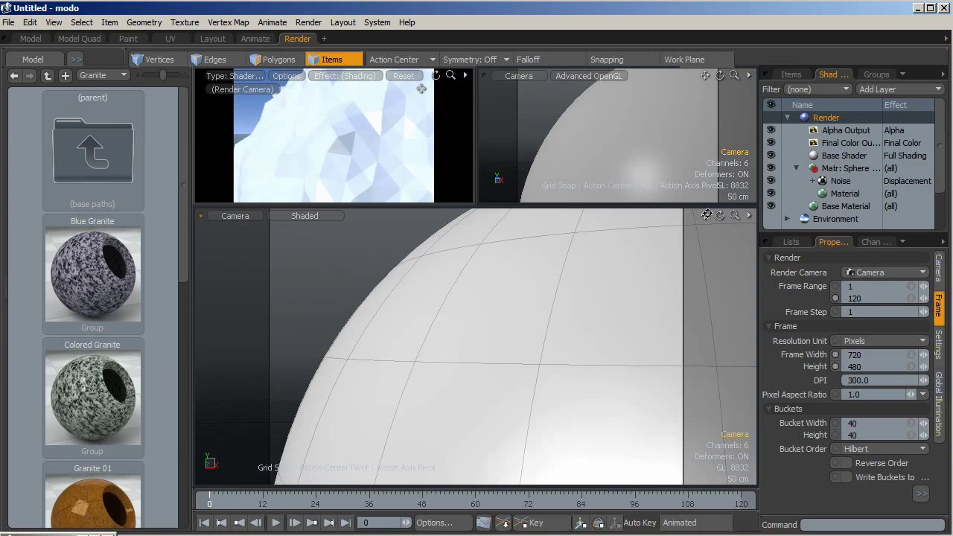
pyautogui.moveTo(732, 216); pyautogui.dragTo(726, 232)
pyautogui.moveTo(421, 88); pyautogui.dragTo(422, 89)
pyautogui.moveTo(428, 269); pyautogui.dragTo(428, 269)
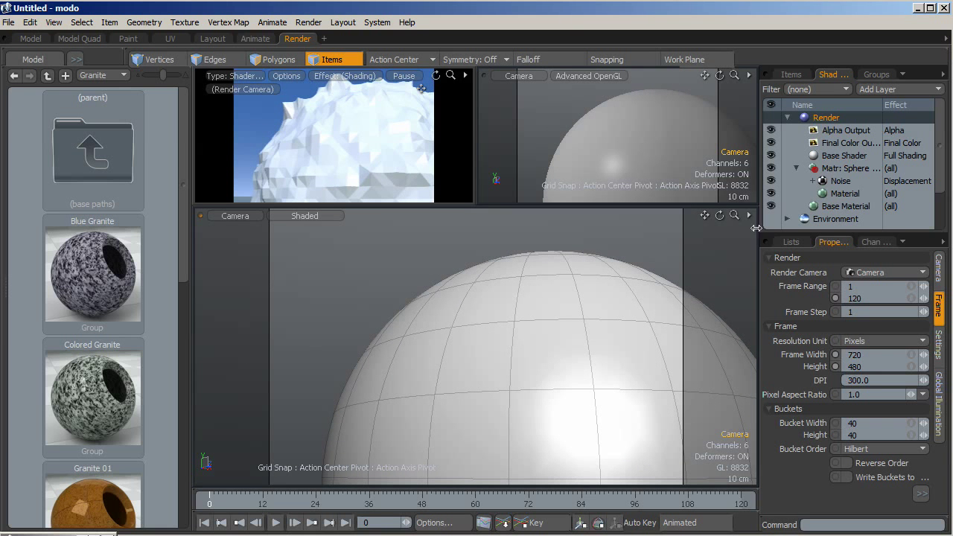
pyautogui.moveTo(719, 215); pyautogui.dragTo(719, 215)
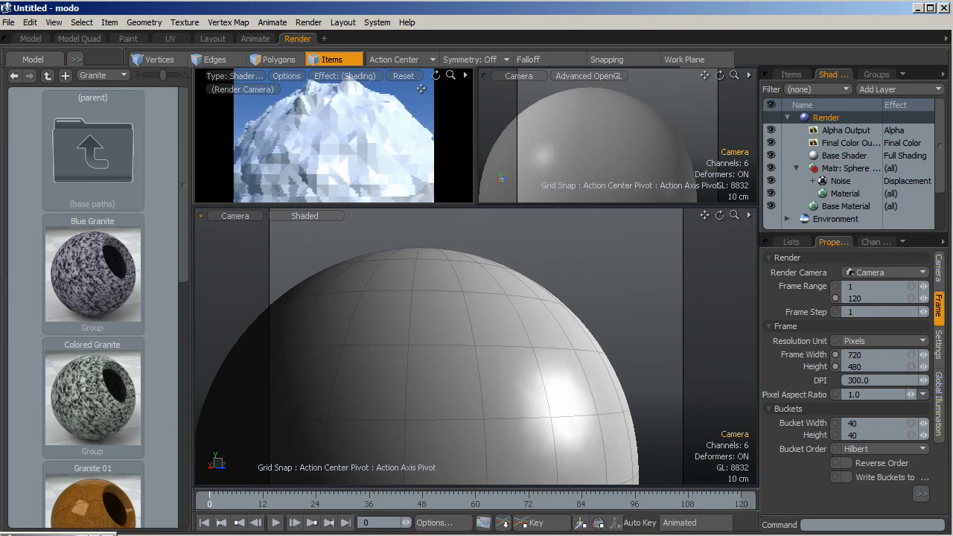
pyautogui.moveTo(421, 88); pyautogui.dragTo(667, 202)
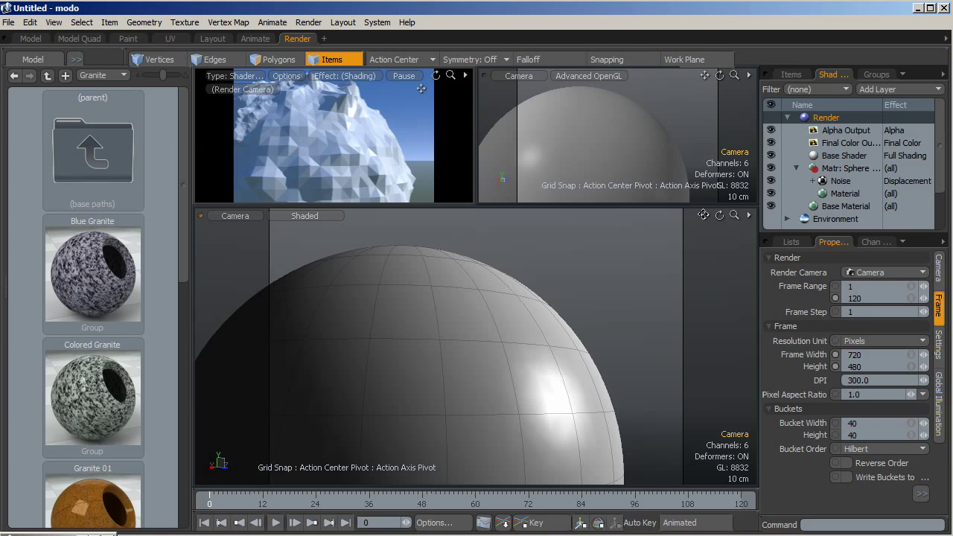
pyautogui.moveTo(703, 213); pyautogui.dragTo(703, 213)
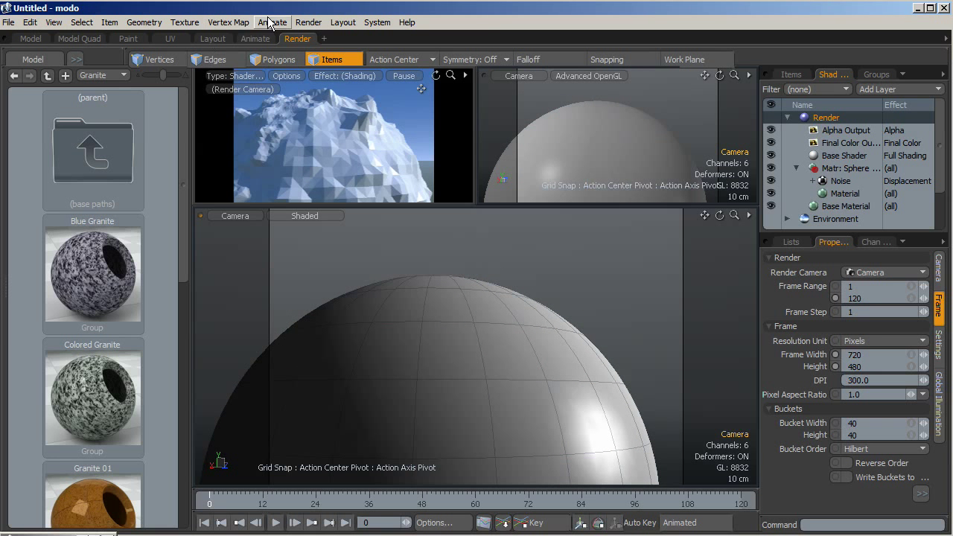
pyautogui.click(311, 23)
pyautogui.click(342, 50)
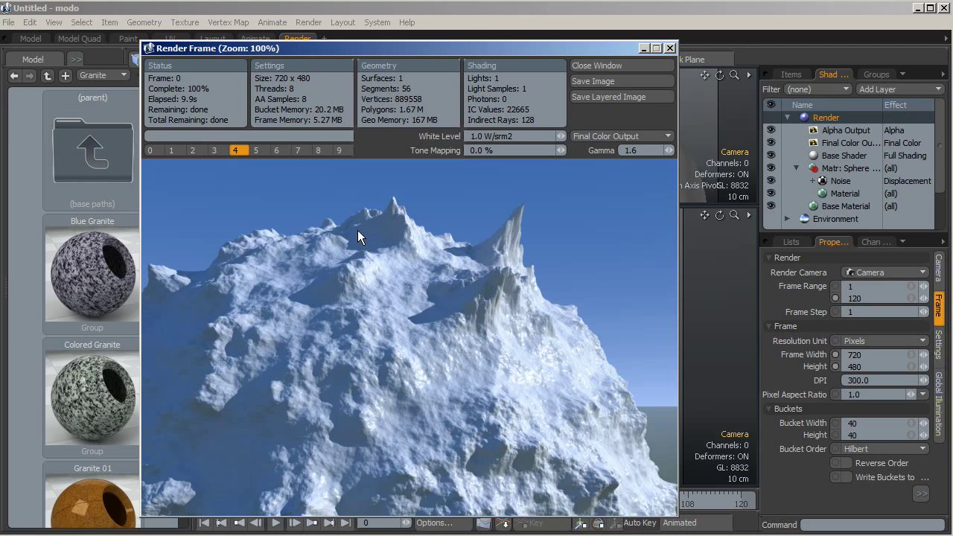
# - Compare the stored renders in slots 0 through 4, then close the render window
pyautogui.click(154, 148)
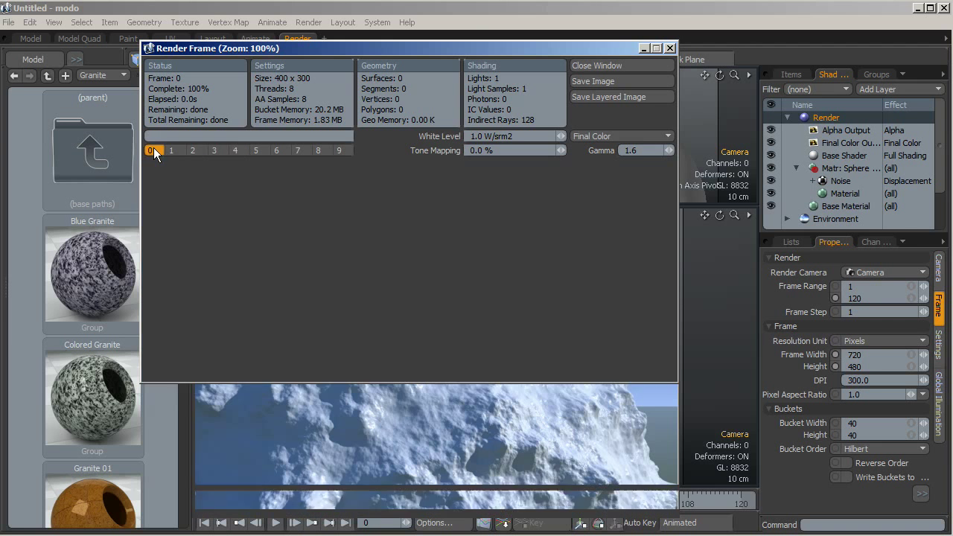
pyautogui.click(171, 149)
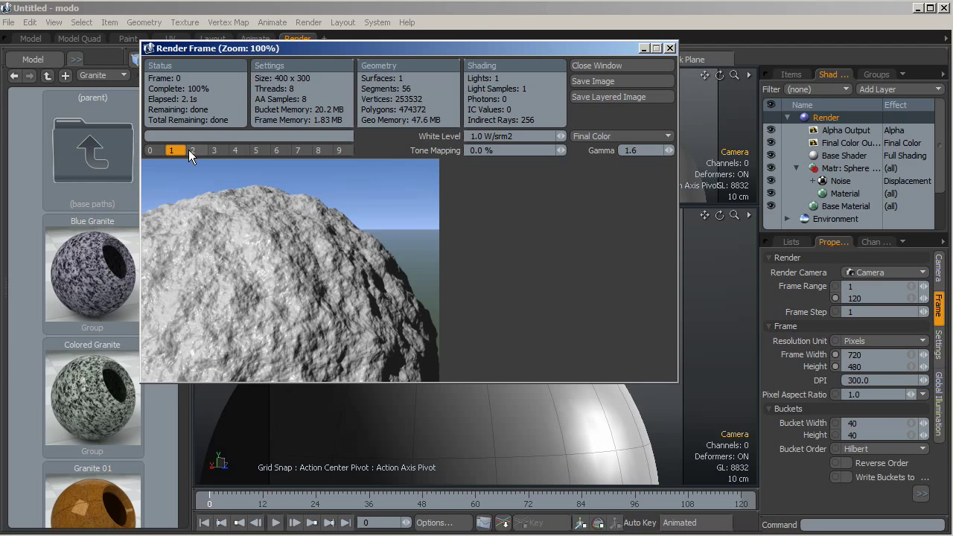
pyautogui.click(193, 150)
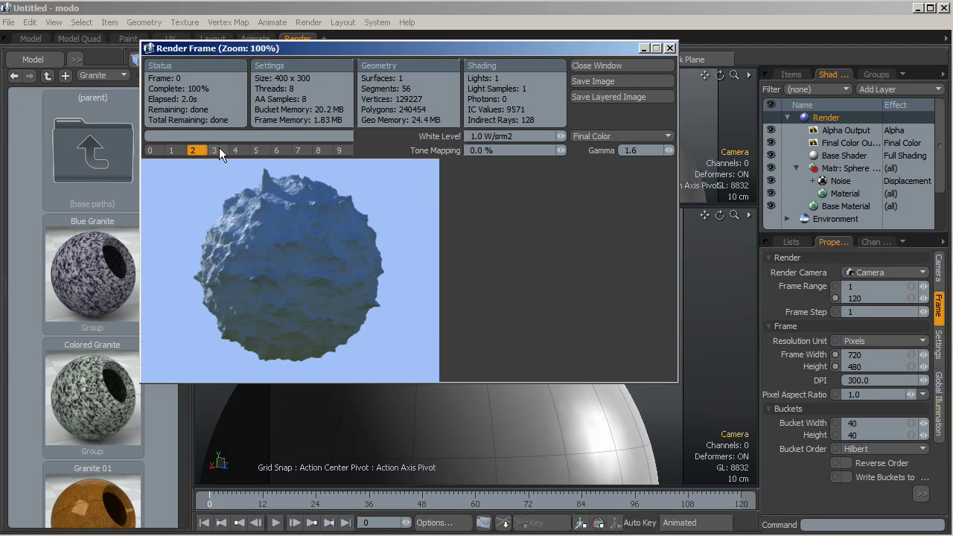
pyautogui.click(217, 150)
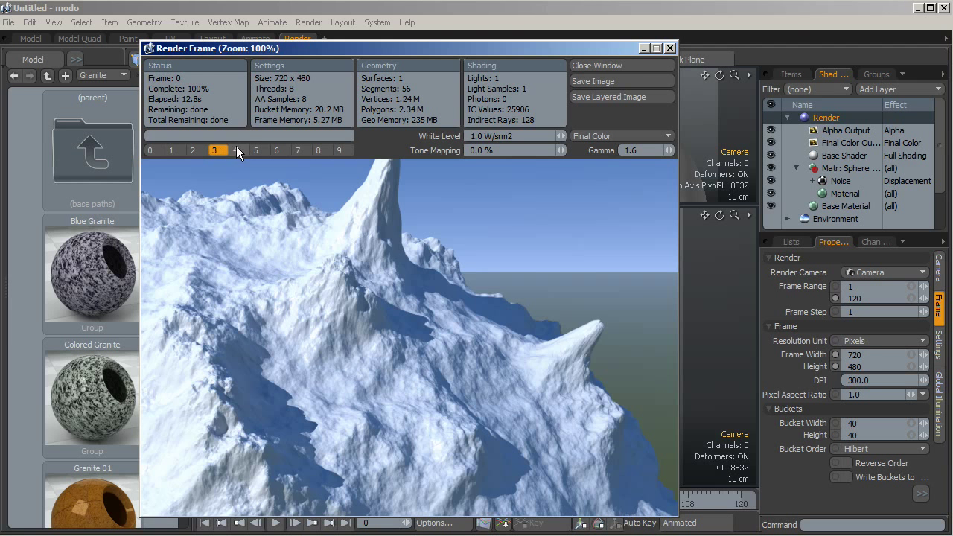
pyautogui.click(234, 150)
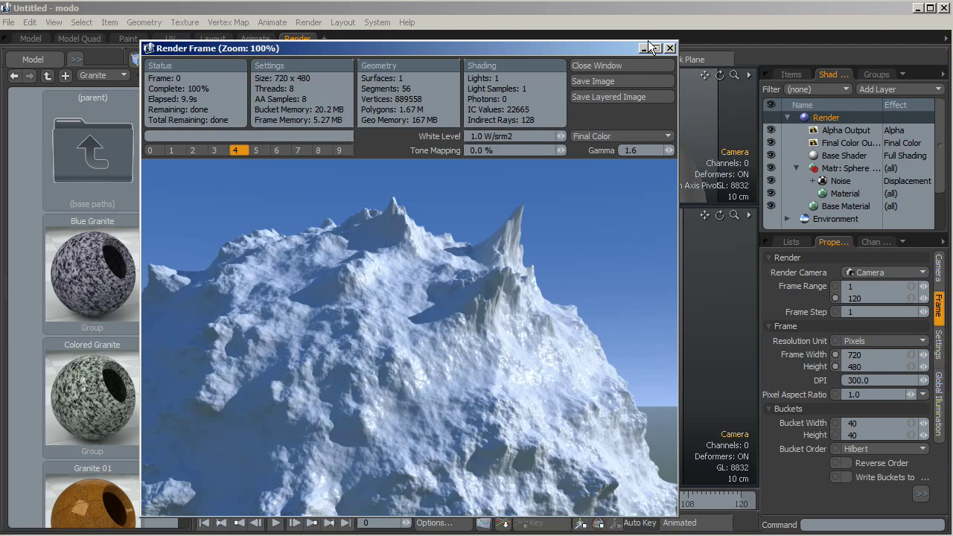
pyautogui.click(635, 67)
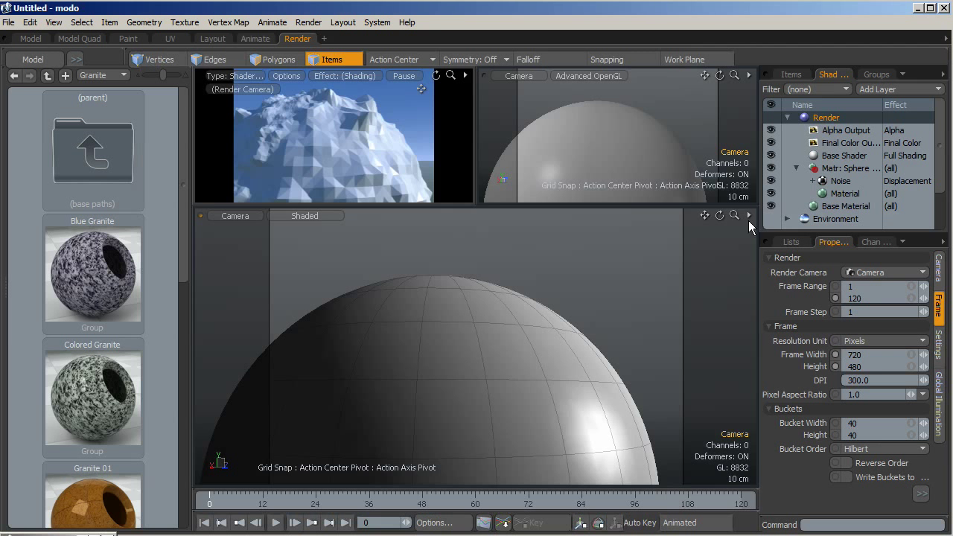
# - Move the camera closer to the sphere's crest with its slope descending to one side, render the current view, and close the finished render
pyautogui.moveTo(720, 215); pyautogui.dragTo(706, 283)
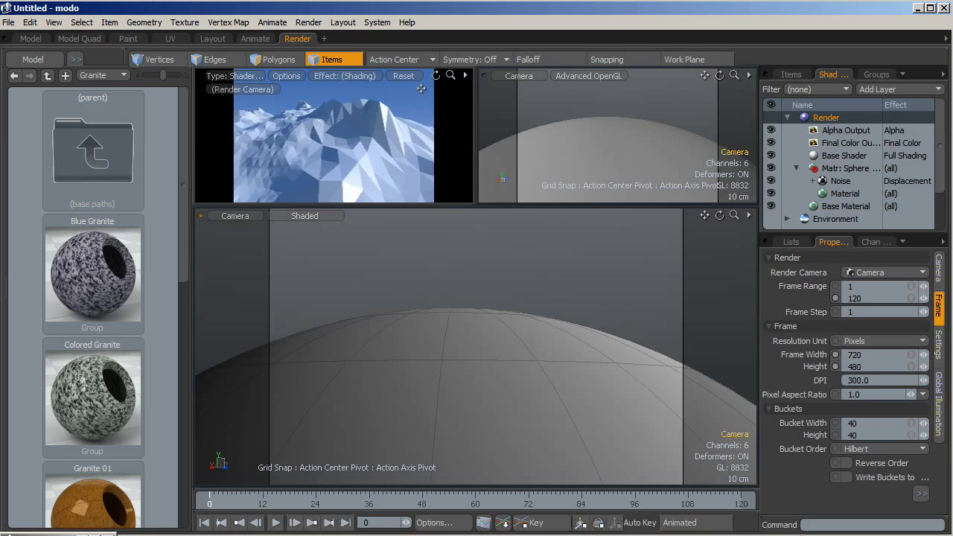
pyautogui.moveTo(704, 215); pyautogui.dragTo(713, 236)
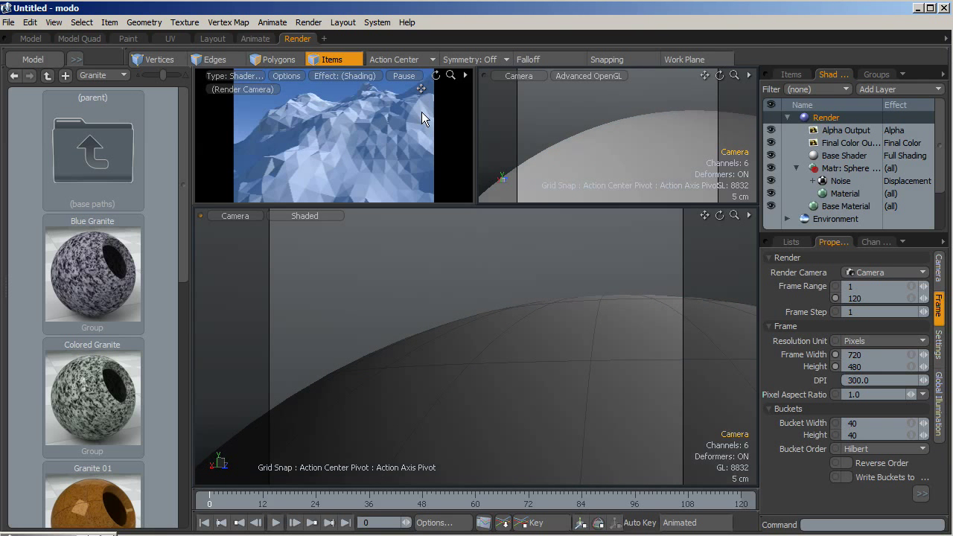
pyautogui.click(308, 23)
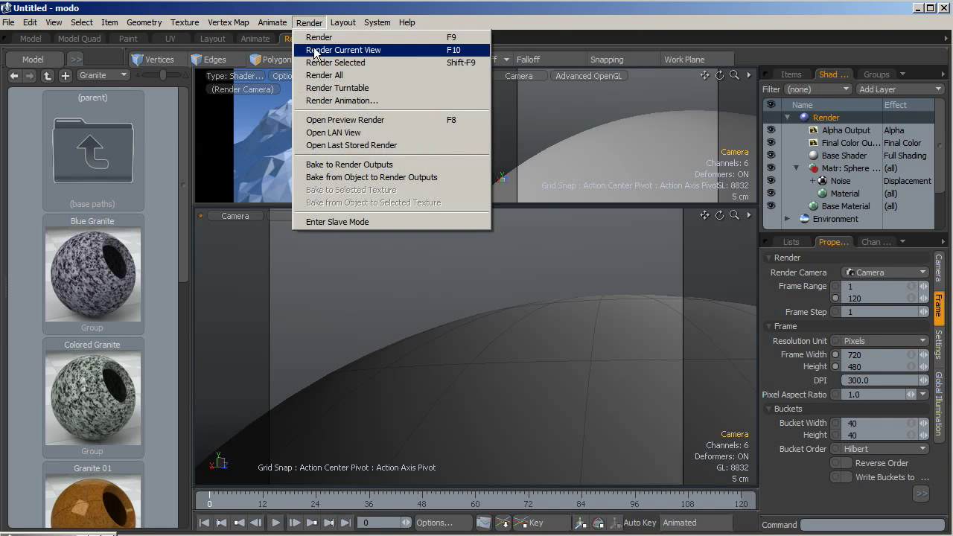
pyautogui.click(319, 50)
pyautogui.click(623, 278)
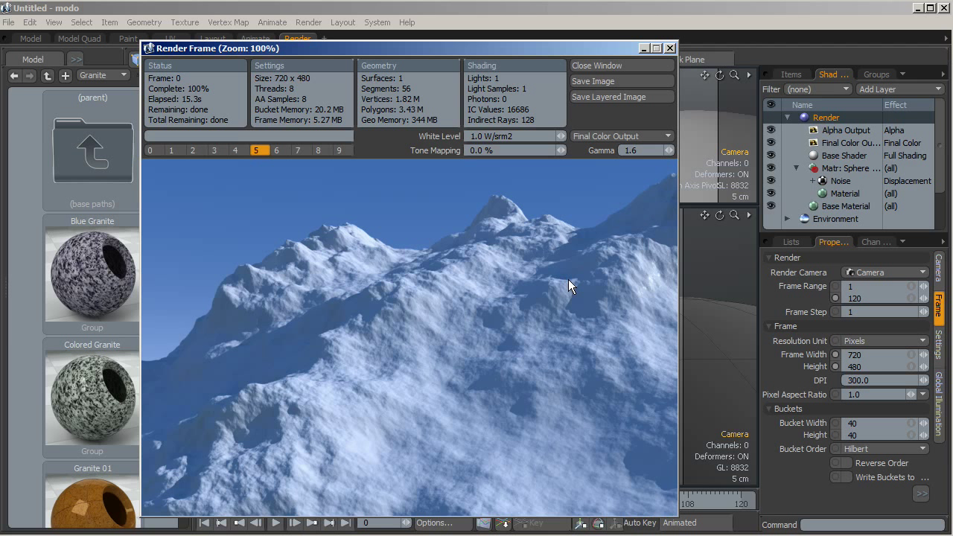
pyautogui.moveTo(427, 50); pyautogui.dragTo(470, 46)
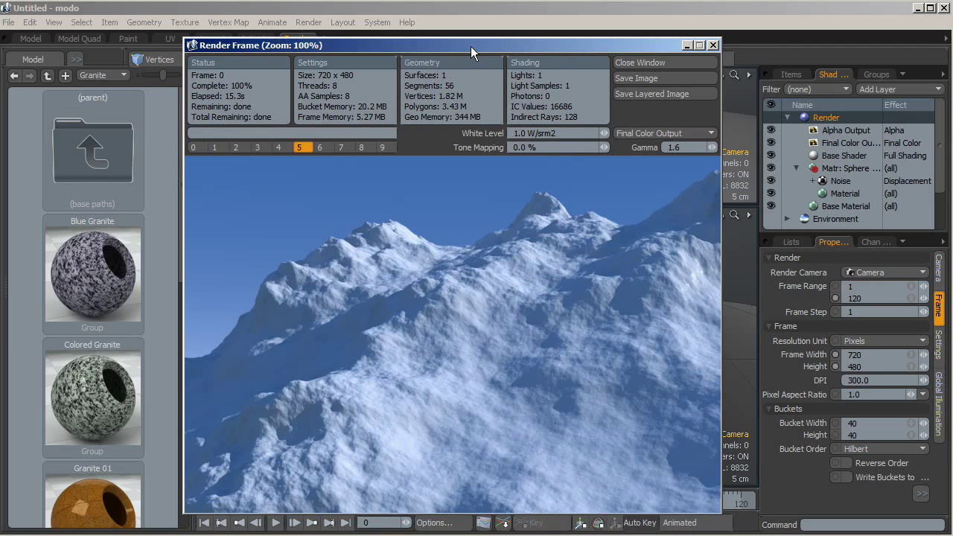
pyautogui.click(712, 46)
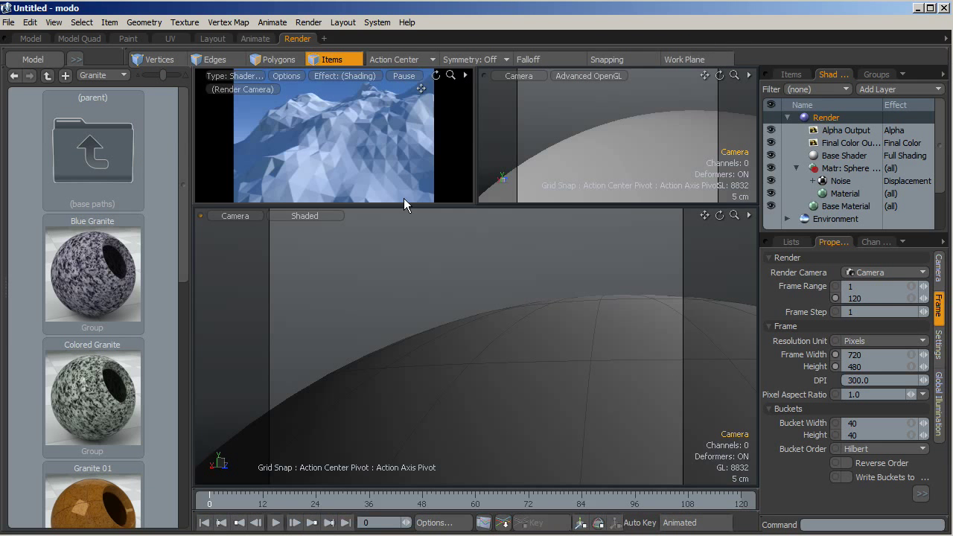